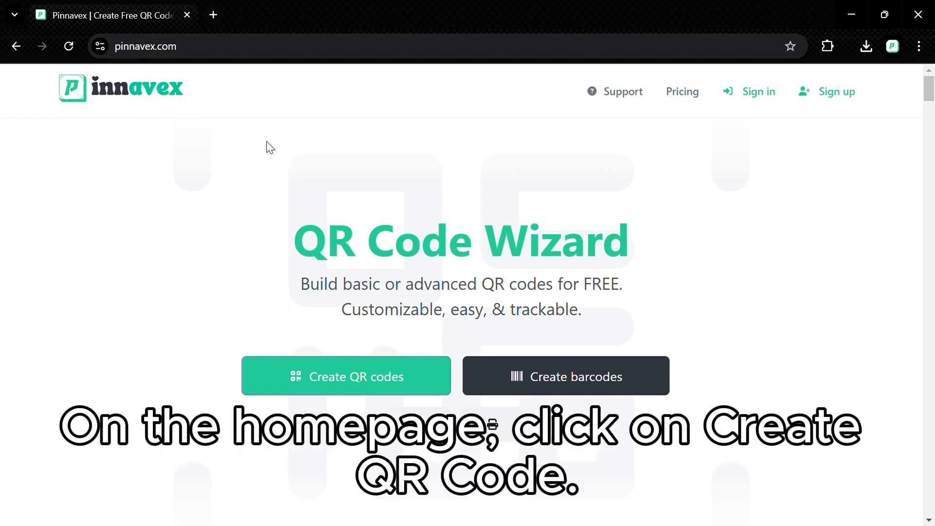
- Launch the free QR code generator with the Create QR codes button on the homepage
click(410, 378)
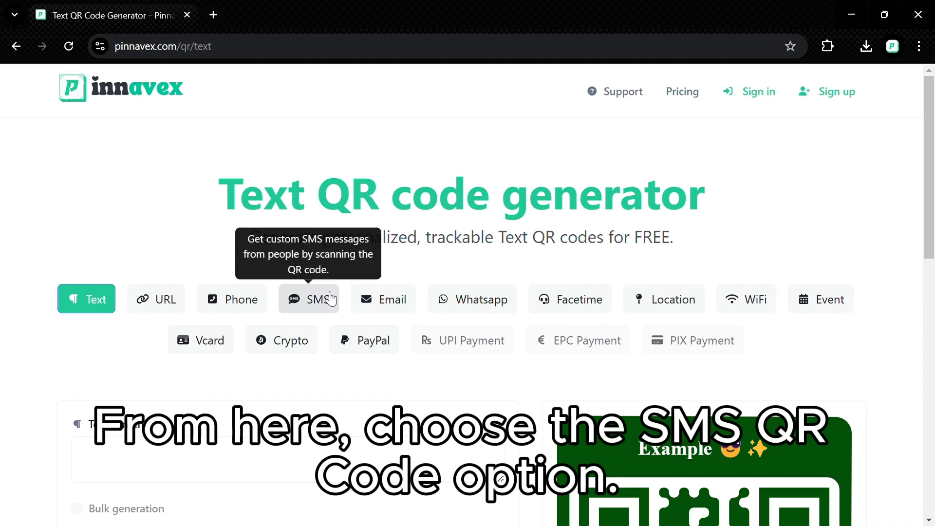
- Select the SMS QR code type and scroll through its form
click(331, 298)
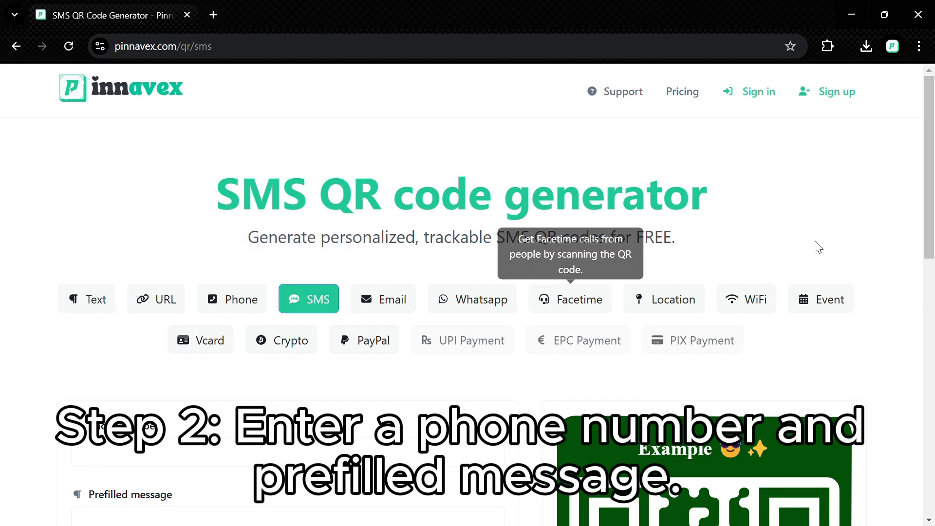
drag(931, 230, 922, 302)
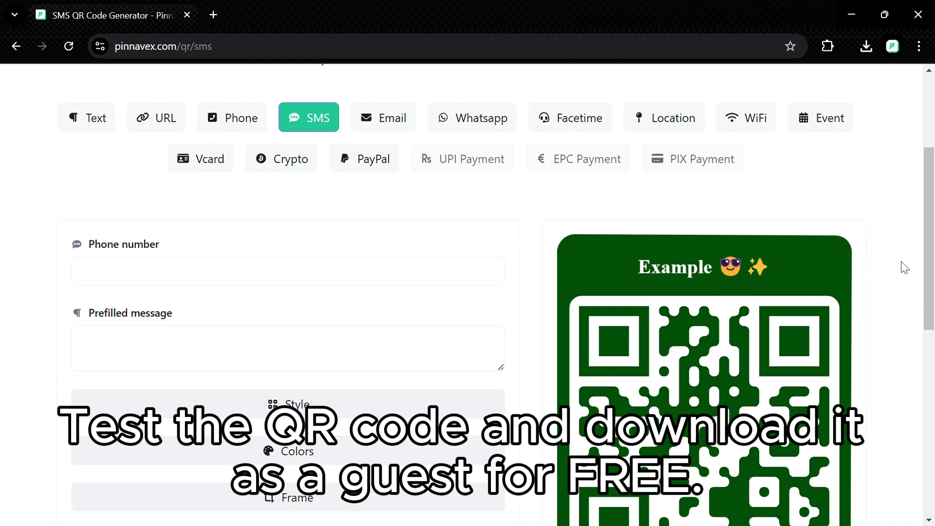
drag(933, 275, 931, 318)
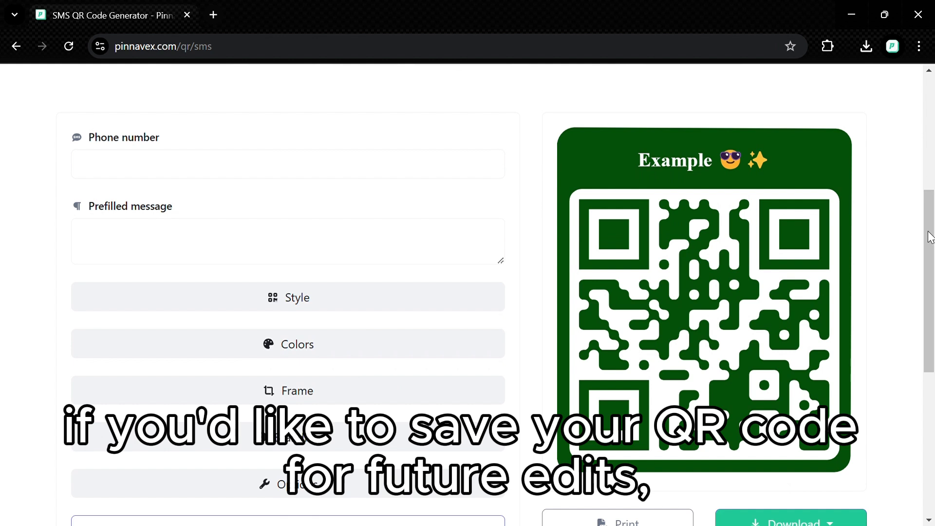
drag(930, 237, 931, 272)
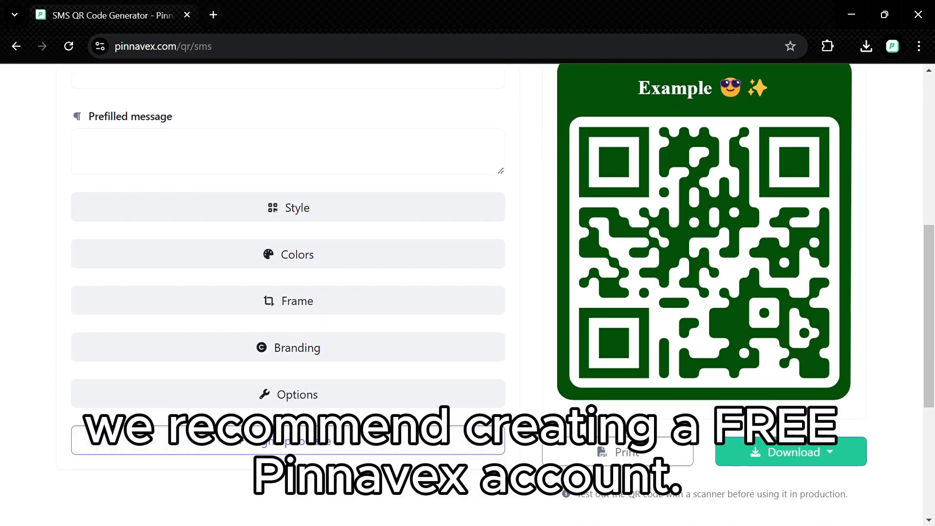
- Check the available download formats, then return to the top of the page
click(818, 453)
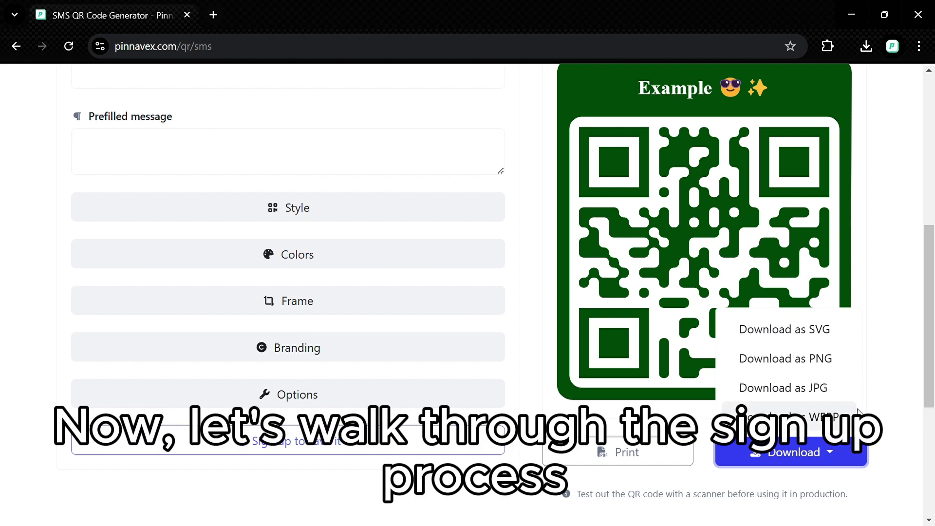
click(863, 305)
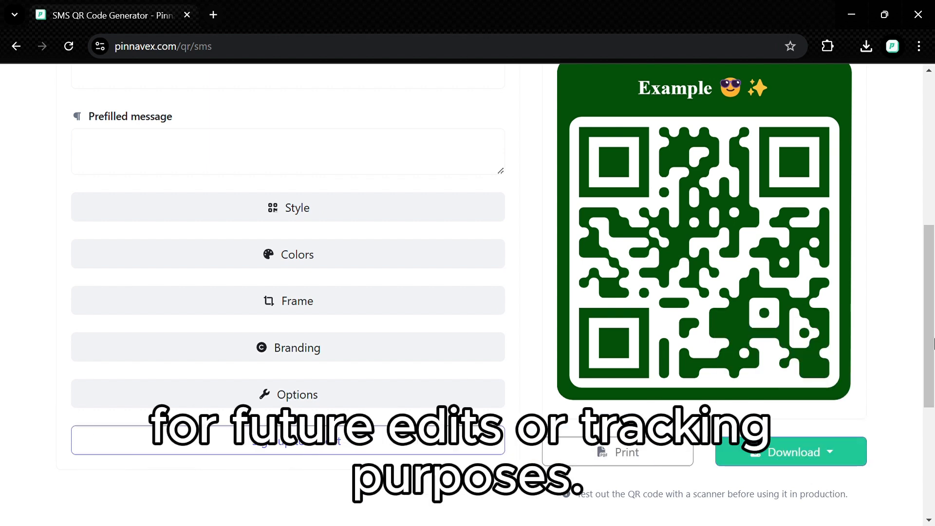
scroll(921, 345, up, 2)
scroll(932, 285, up, 5)
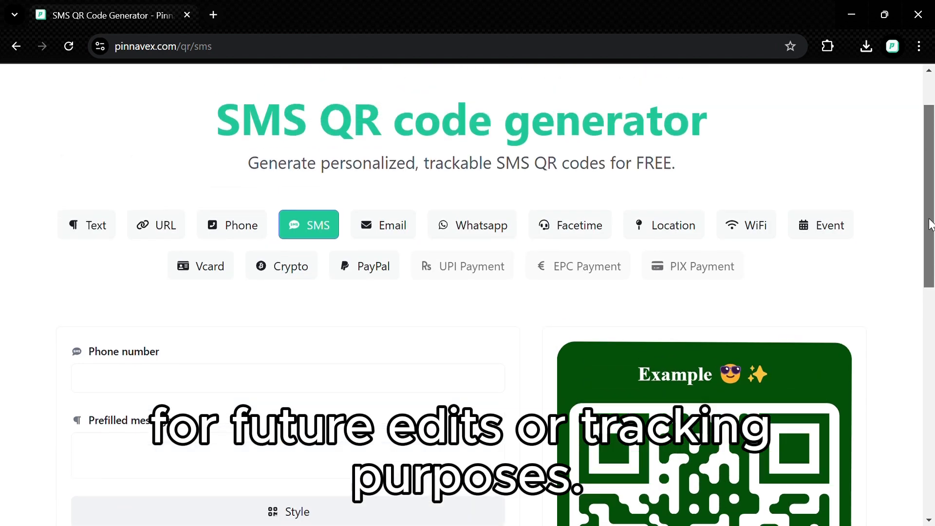
scroll(931, 214, up, 1)
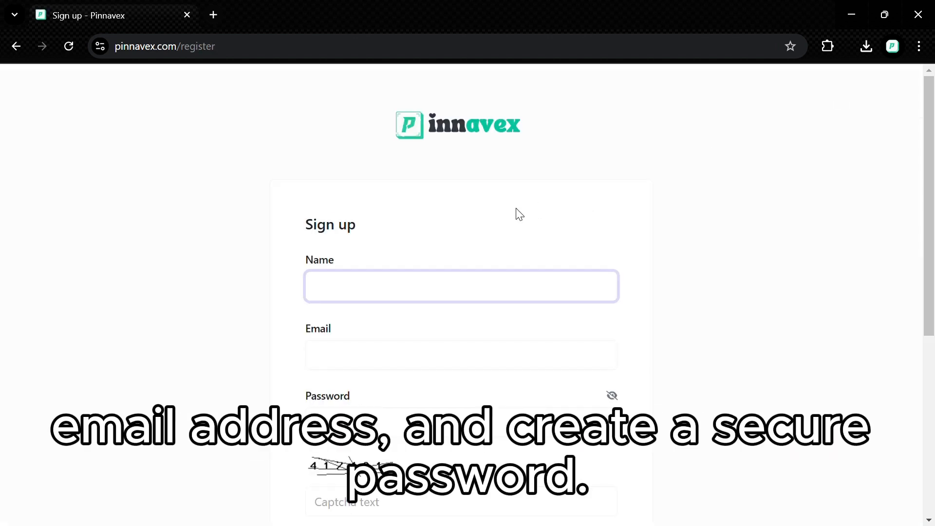
- Enter the account name and accept the autofilled e-mail address on the Sign up form
text(uadri)
click(417, 326)
click(420, 363)
click(425, 392)
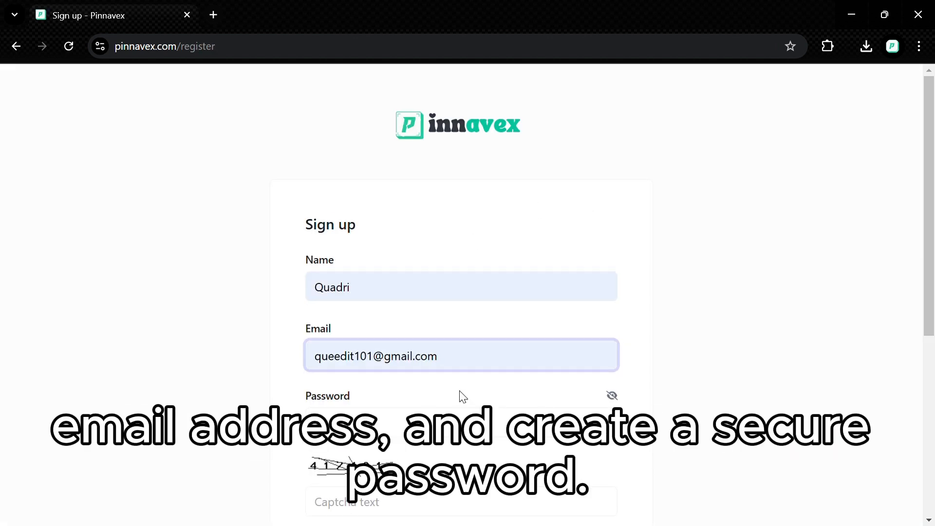
drag(928, 232, 934, 255)
scroll(934, 259, down, 3)
- Enter the account password and captcha answer, accept the terms, and register
click(577, 257)
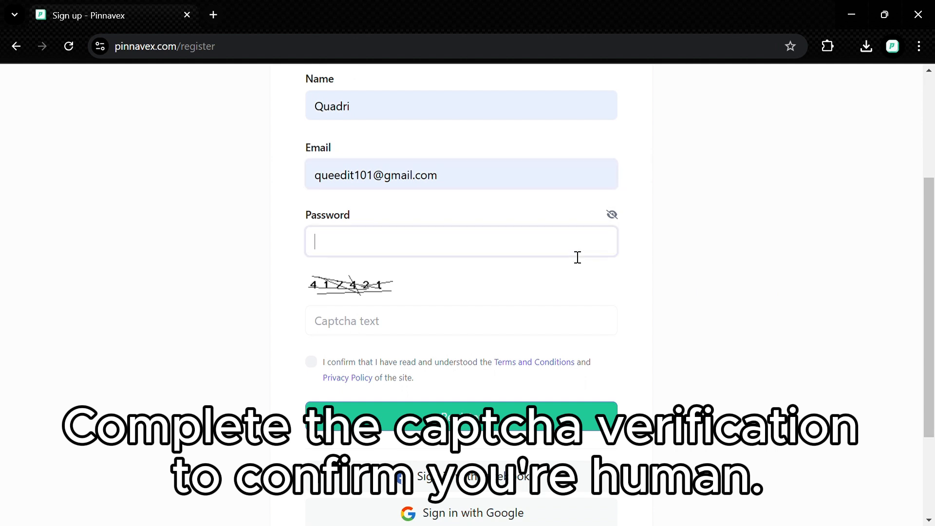
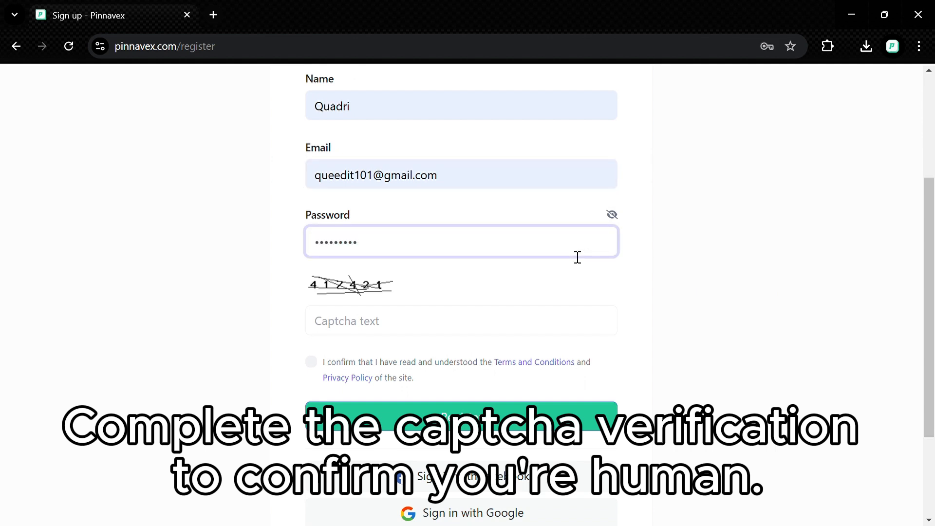
click(449, 328)
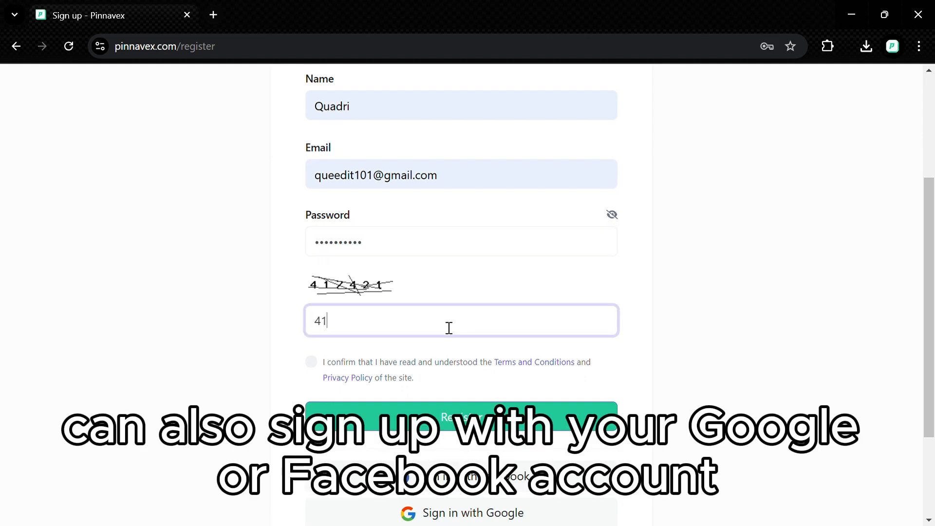
click(312, 364)
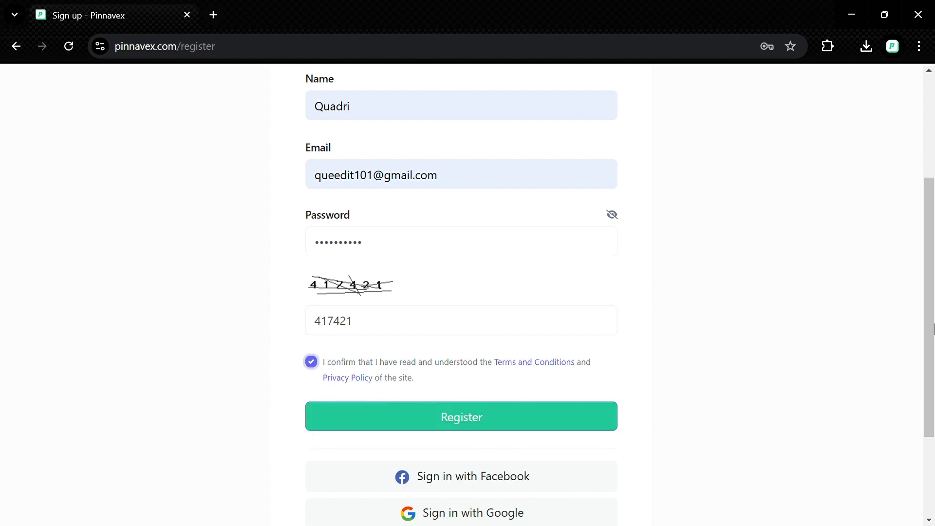
scroll(841, 373, down, 2)
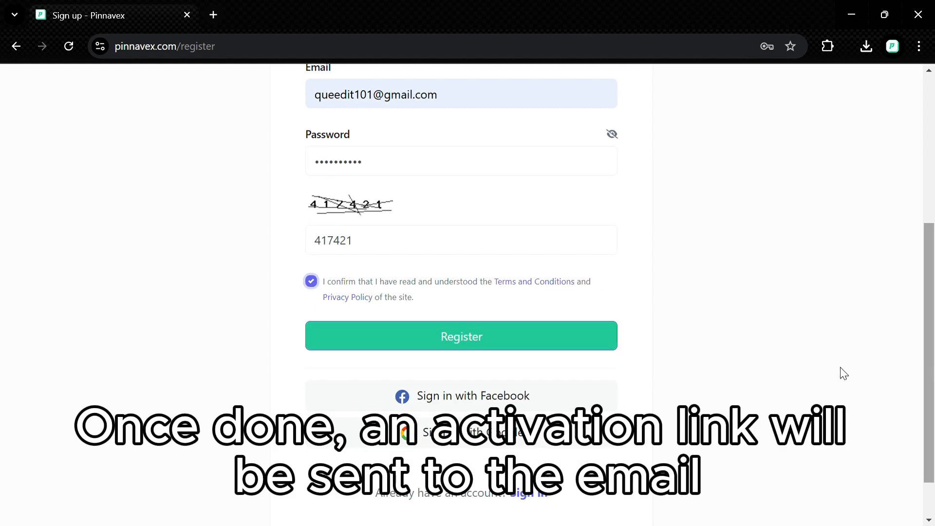
click(487, 331)
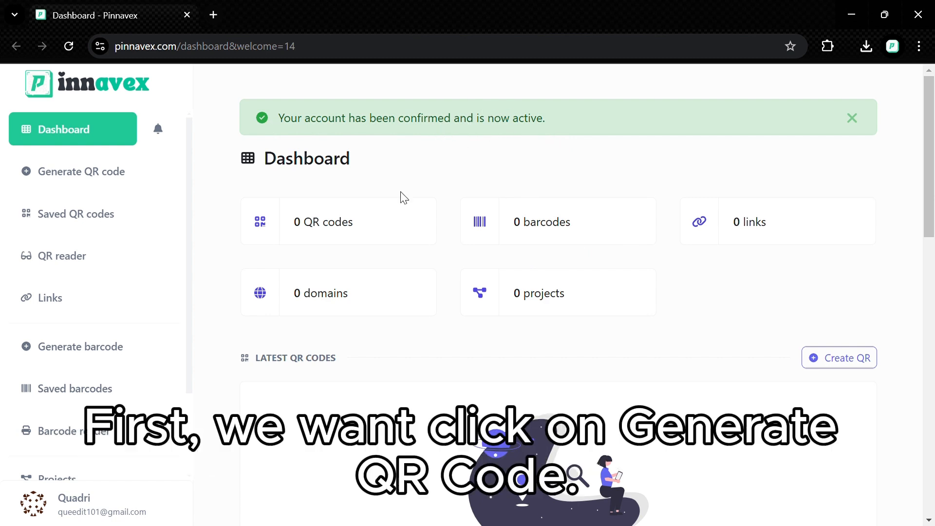
- Generate a new QR code from the sidebar and choose the SMS type
click(87, 172)
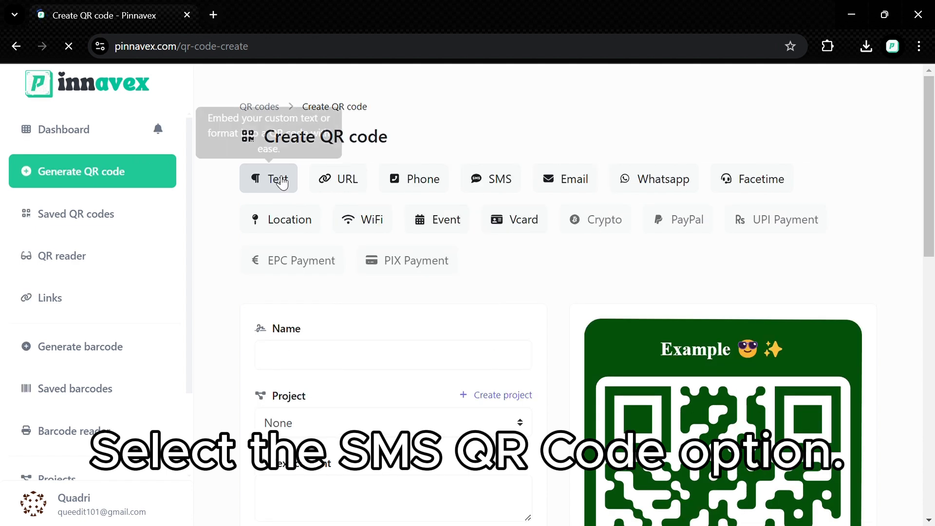
click(510, 188)
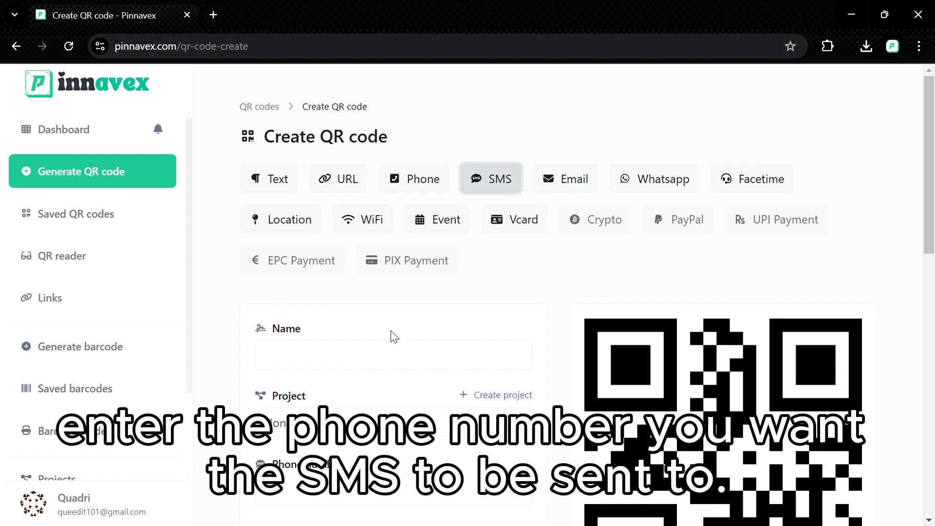
- Name the QR code 'SMS Testing' and fill in the recipient phone number
click(391, 361)
text(sm)
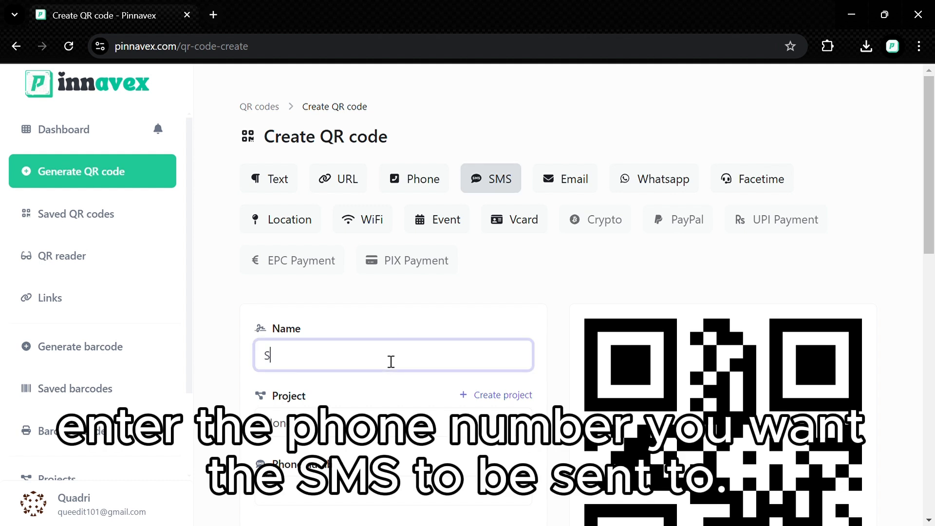
text(S Testing)
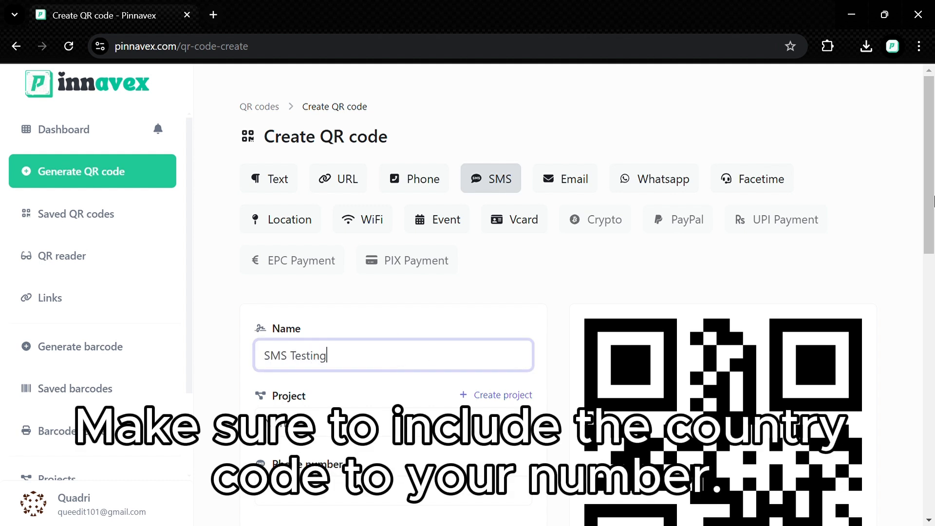
scroll(930, 201, down, 4)
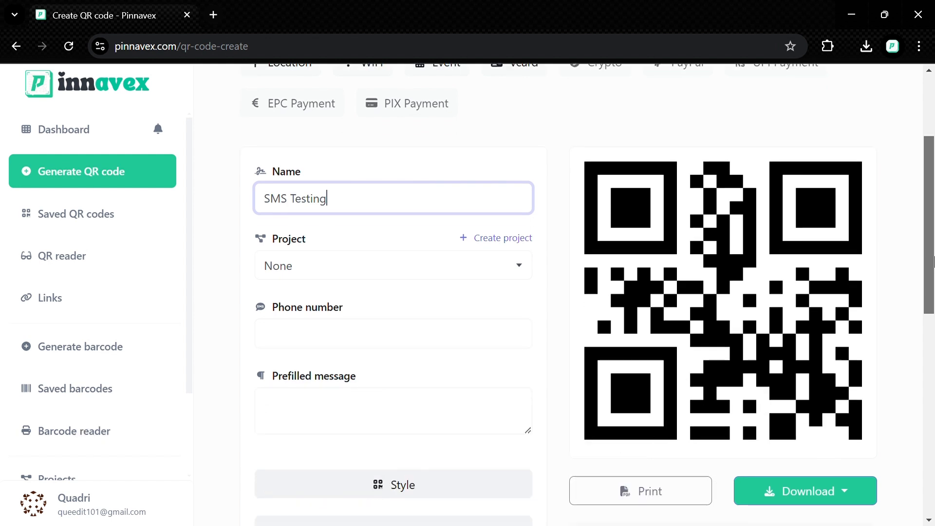
click(468, 310)
click(383, 343)
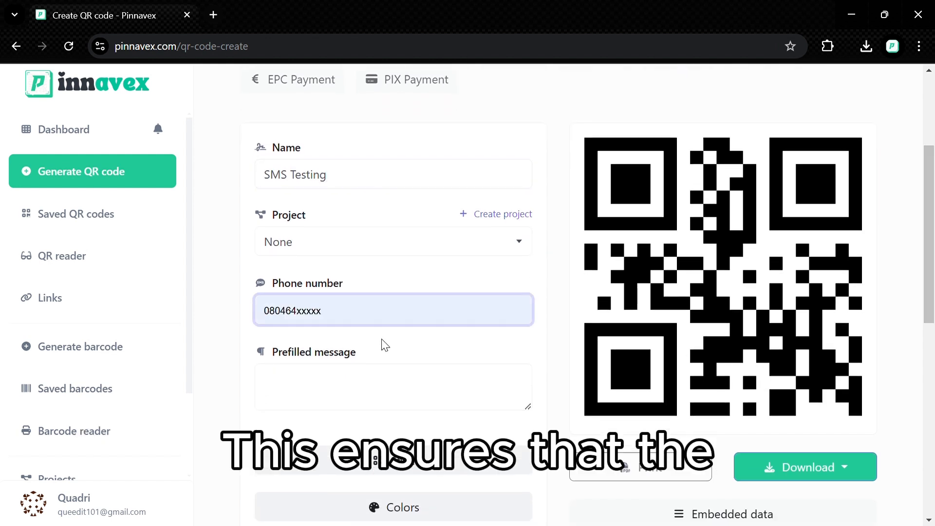
- Enter 'Input your prefilled message here.' as the prefilled message
click(359, 388)
text(Inp)
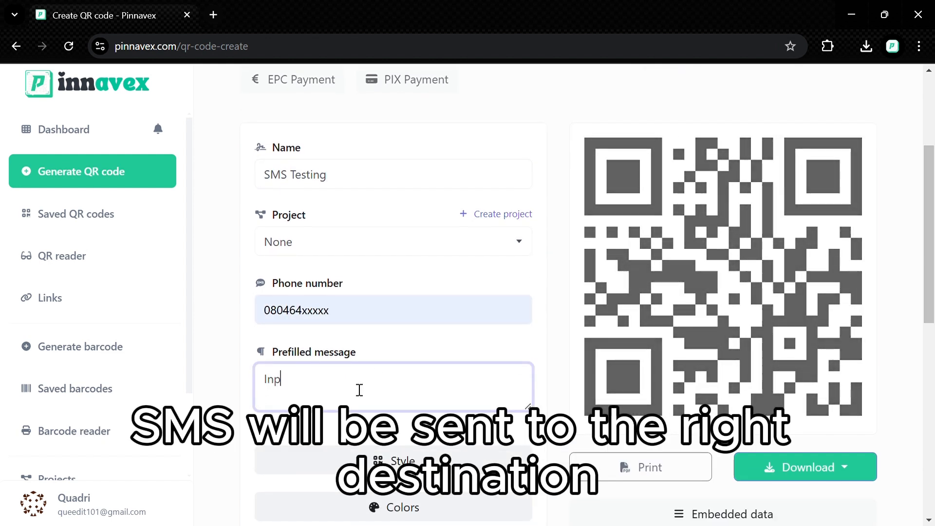
text(ut your )
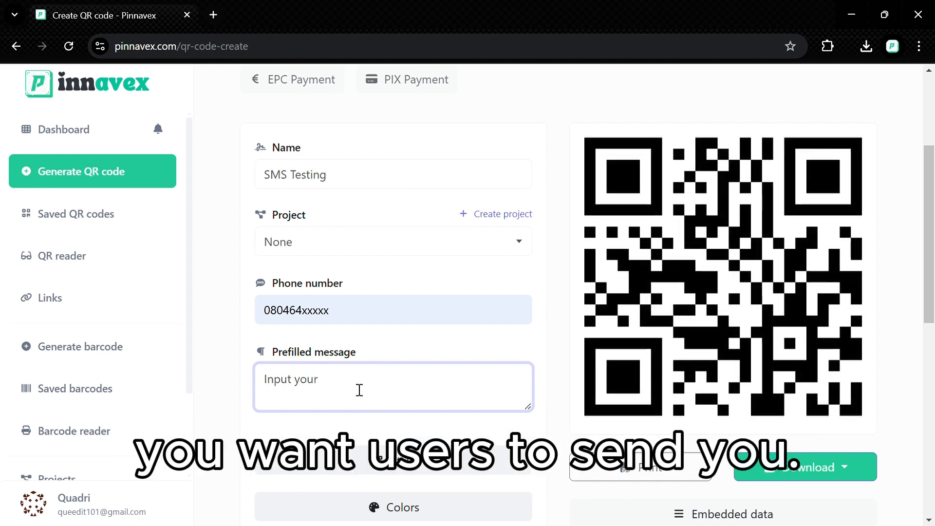
text(pr)
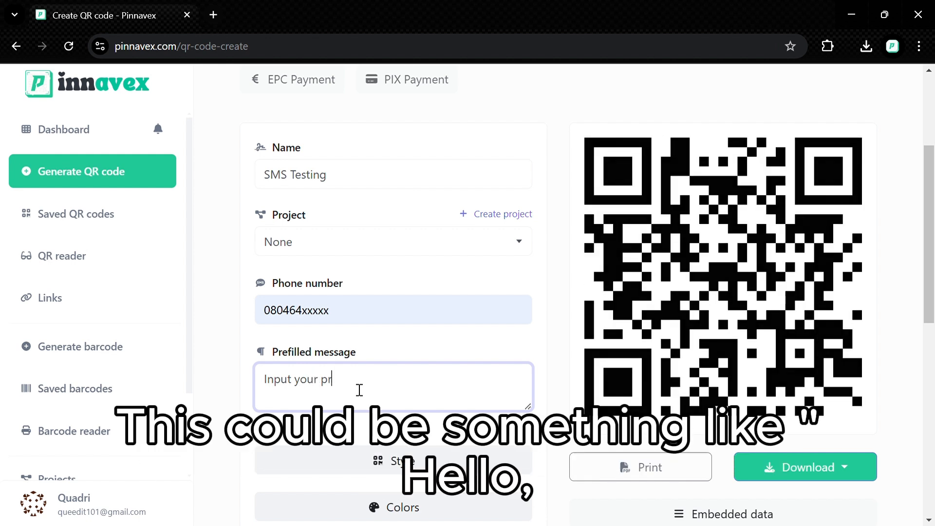
text(efilled)
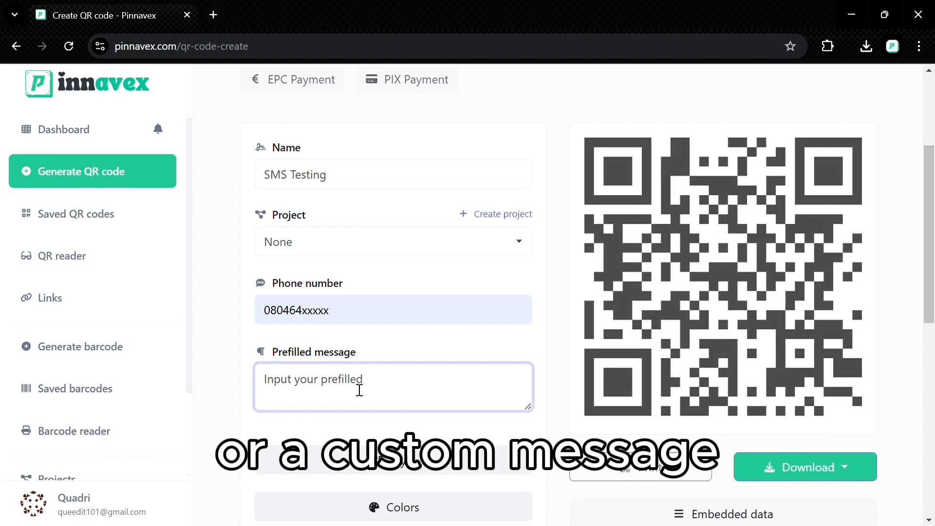
text( message here)
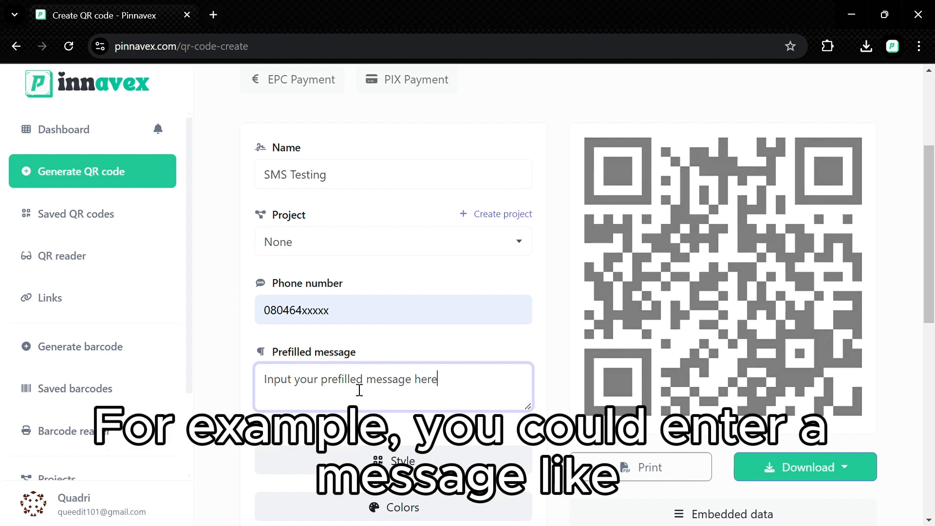
text(.)
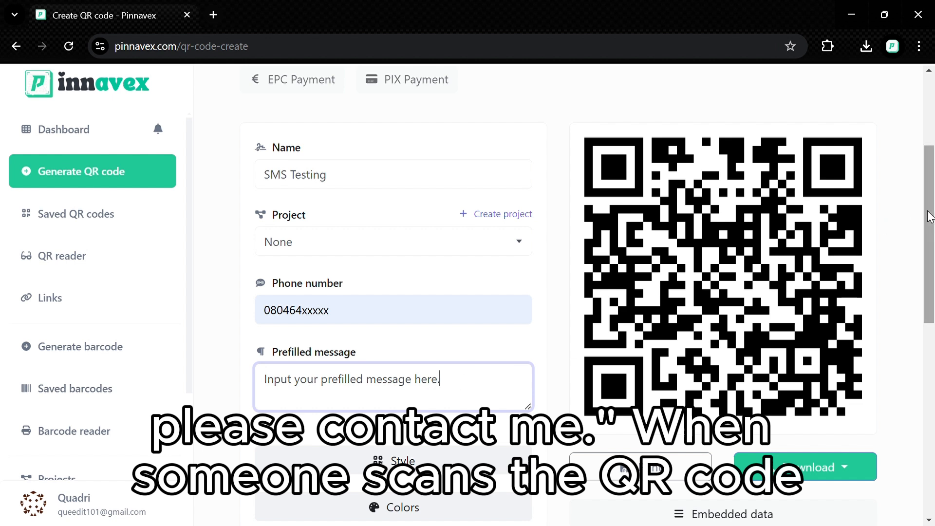
drag(929, 217, 927, 283)
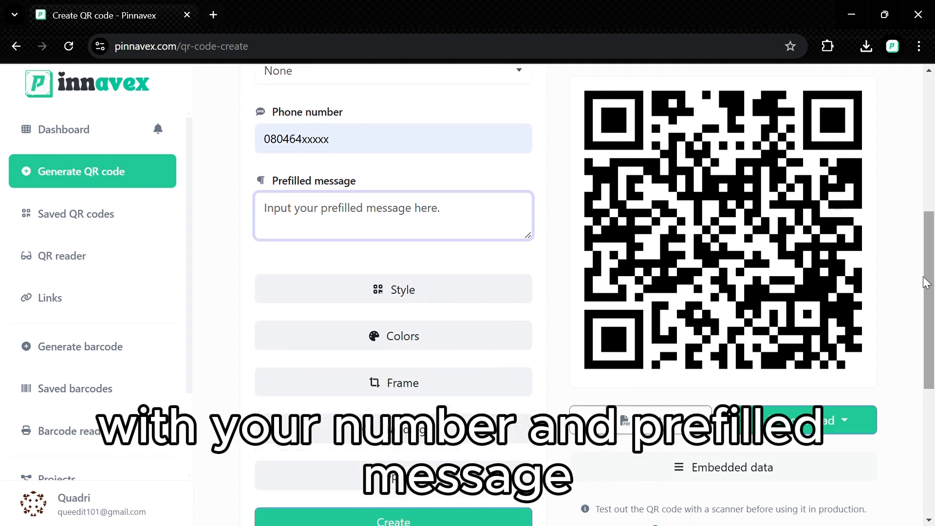
- In Style, choose Diamond for both the dots and the inner eyes
click(467, 291)
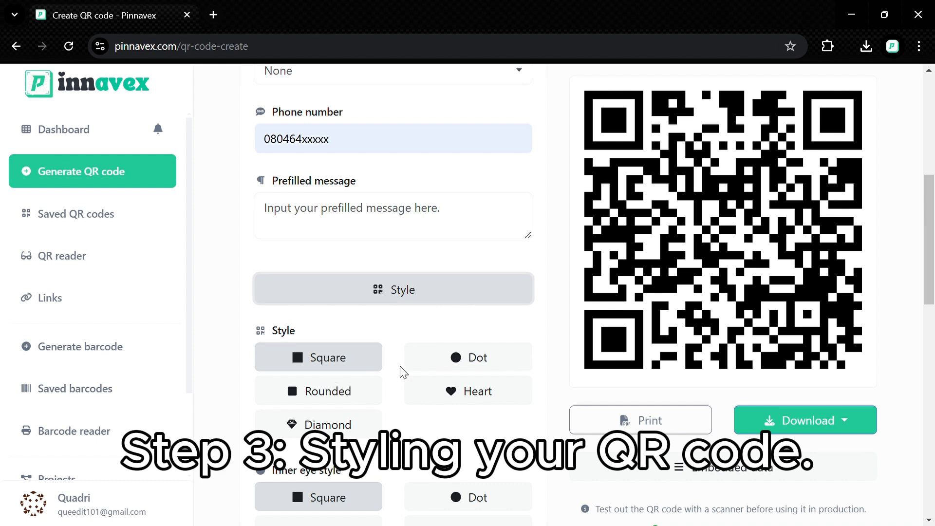
click(348, 427)
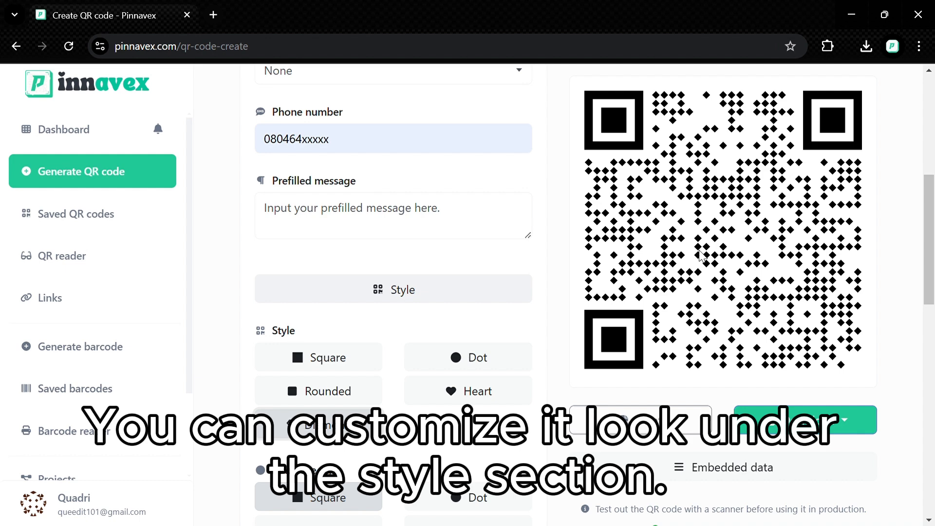
drag(933, 221, 934, 254)
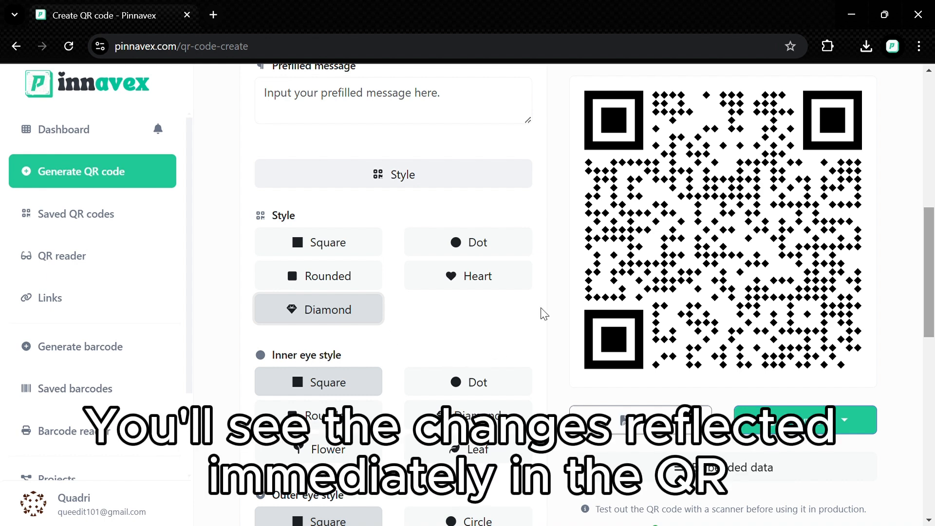
click(454, 423)
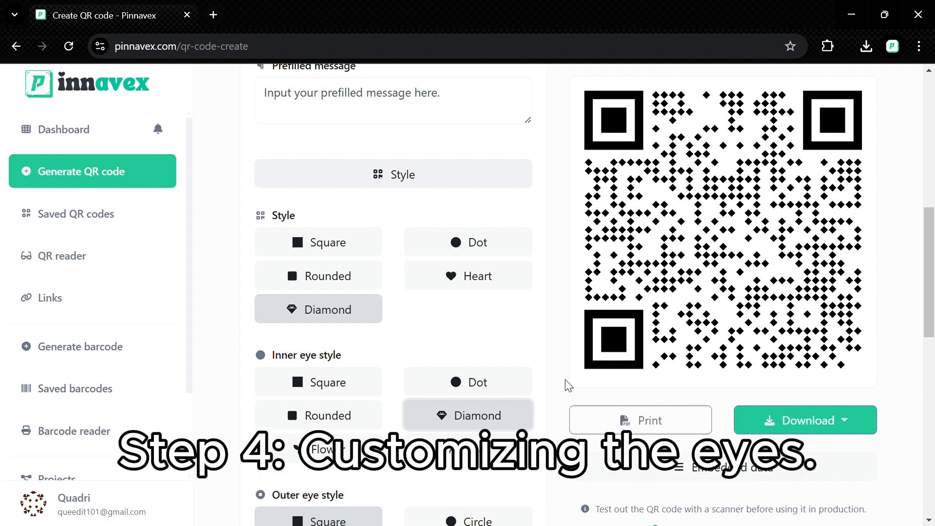
- Keep diamond inner eyes after briefly trying Dot, and make the outer eyes Rounded
click(465, 393)
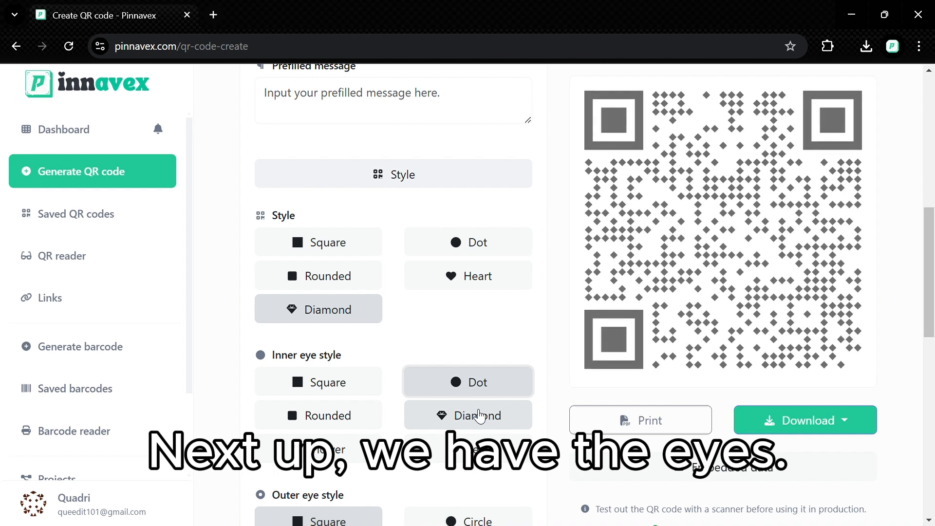
click(480, 416)
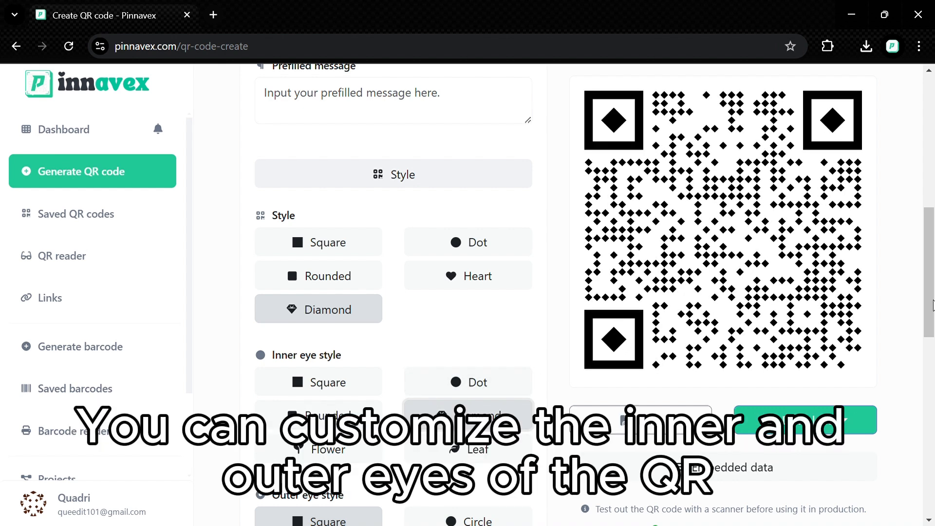
drag(932, 306, 920, 376)
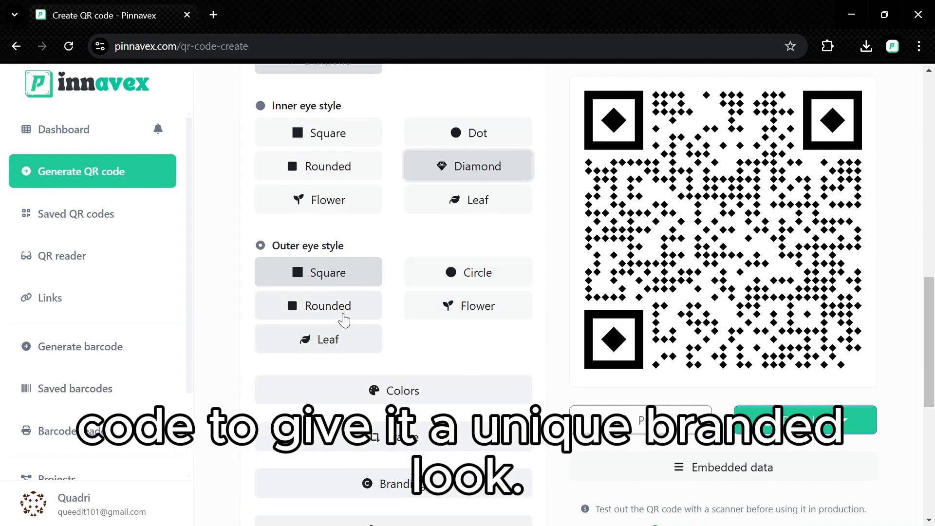
click(374, 307)
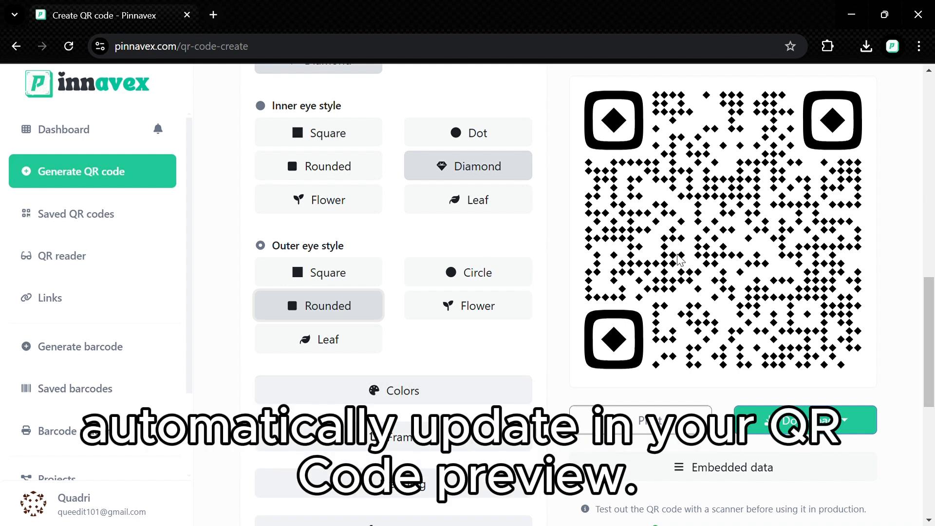
click(464, 384)
drag(931, 291, 931, 343)
- Change the foreground colour from black to dark teal #045853
click(471, 313)
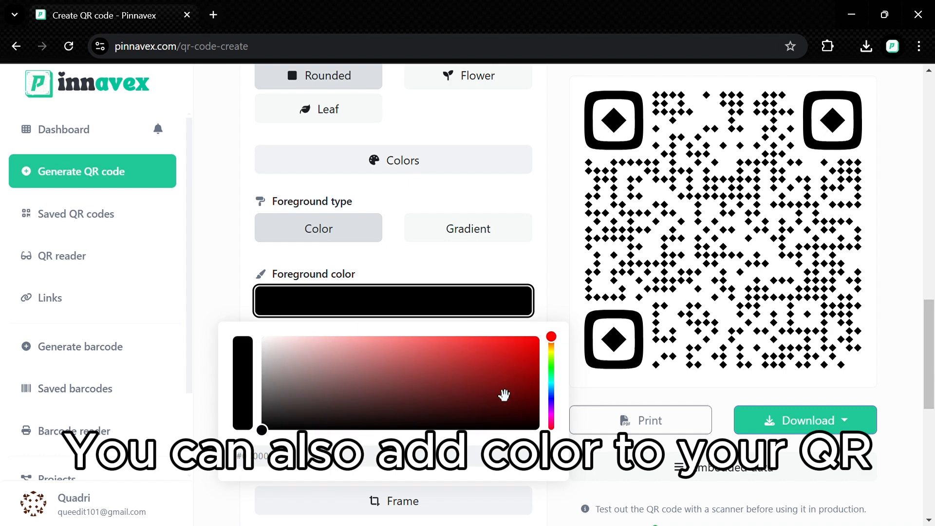
click(559, 383)
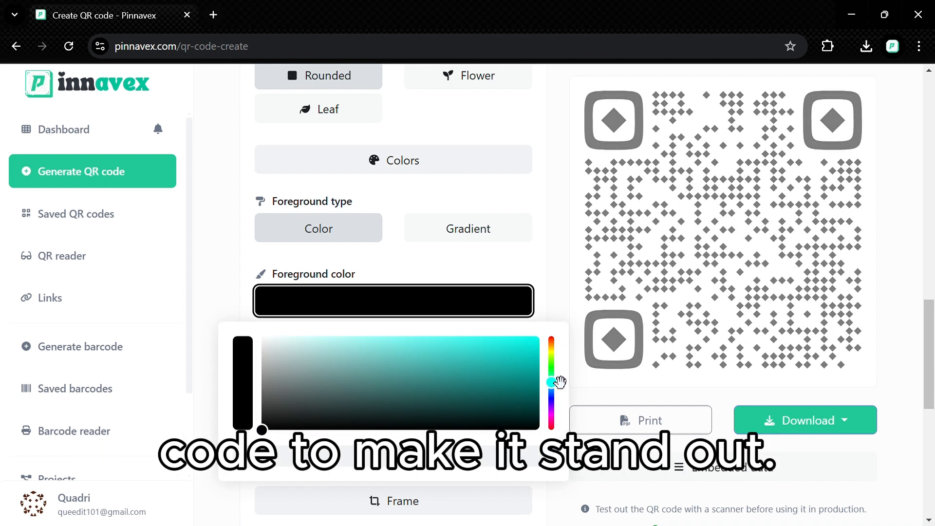
click(527, 397)
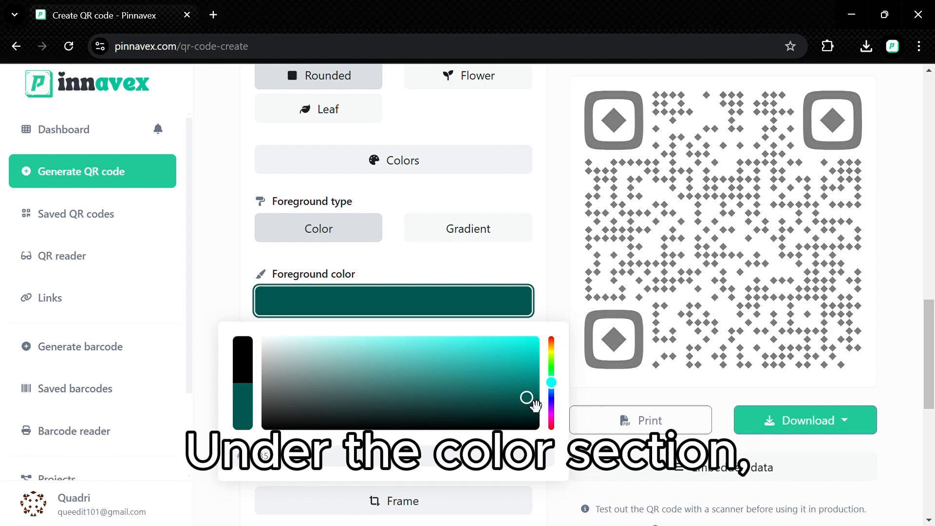
click(588, 257)
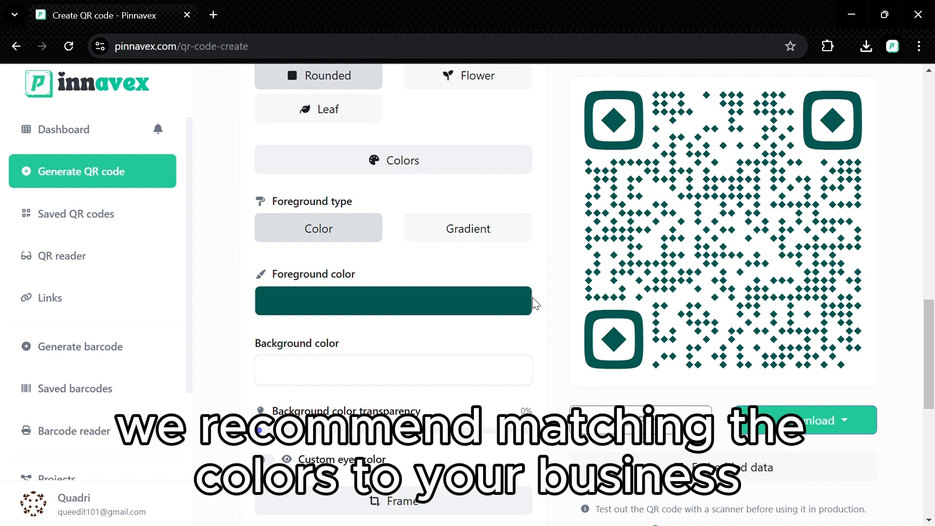
click(474, 167)
- Apply the frame with a speech-bubble label below the code, after trying ribbon and bracket frames
click(477, 207)
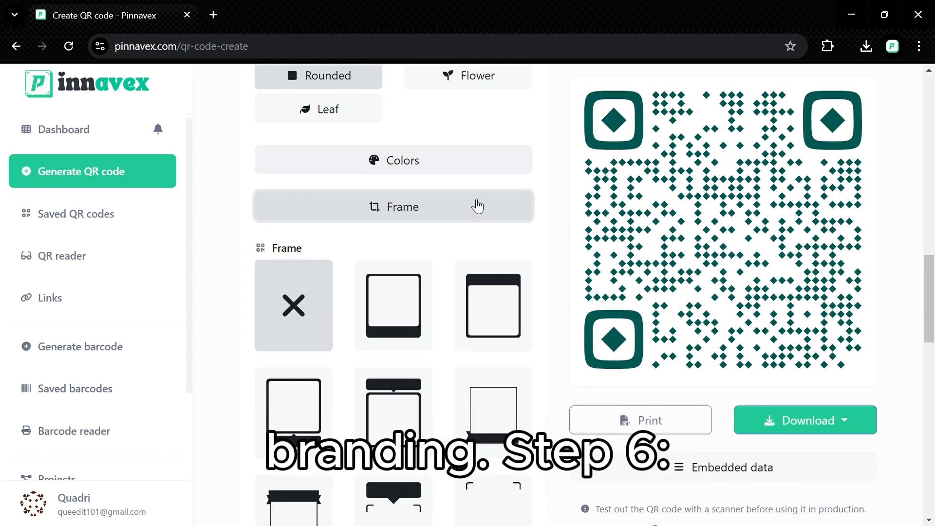
click(487, 399)
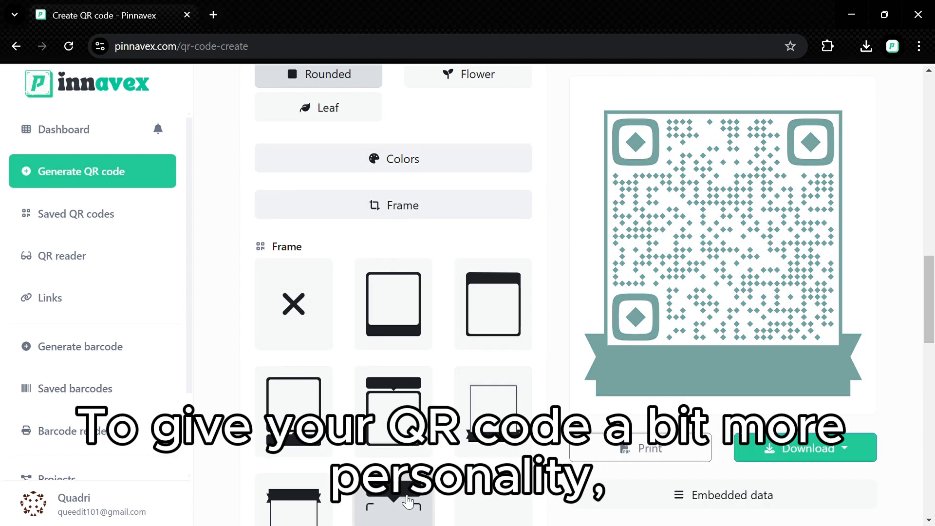
click(408, 501)
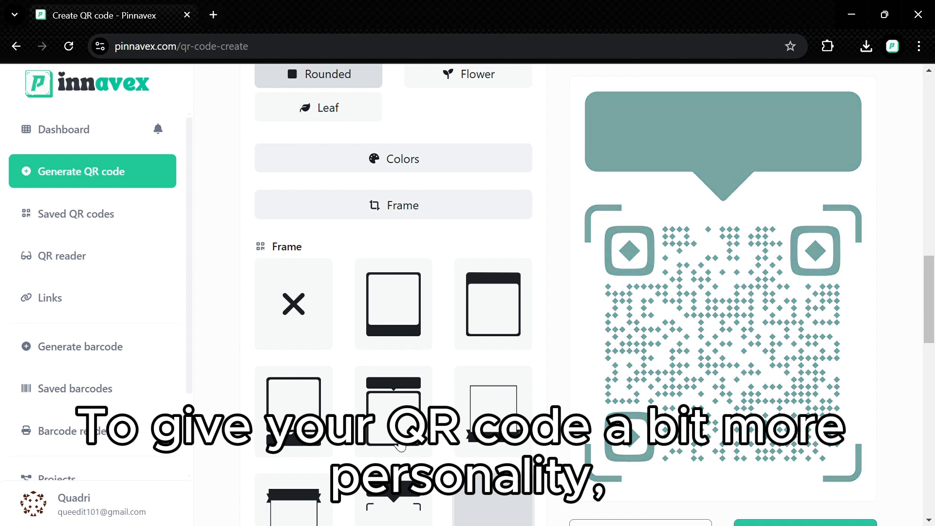
click(328, 424)
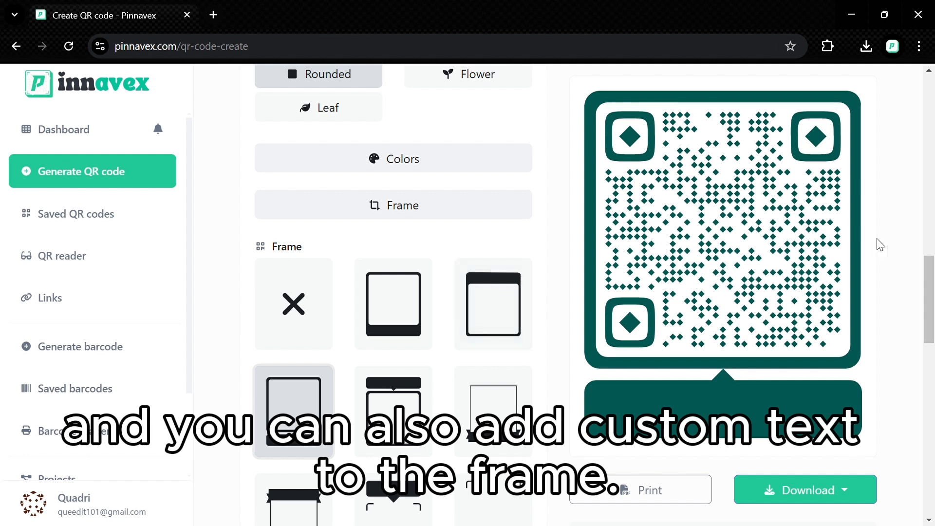
drag(933, 280, 933, 313)
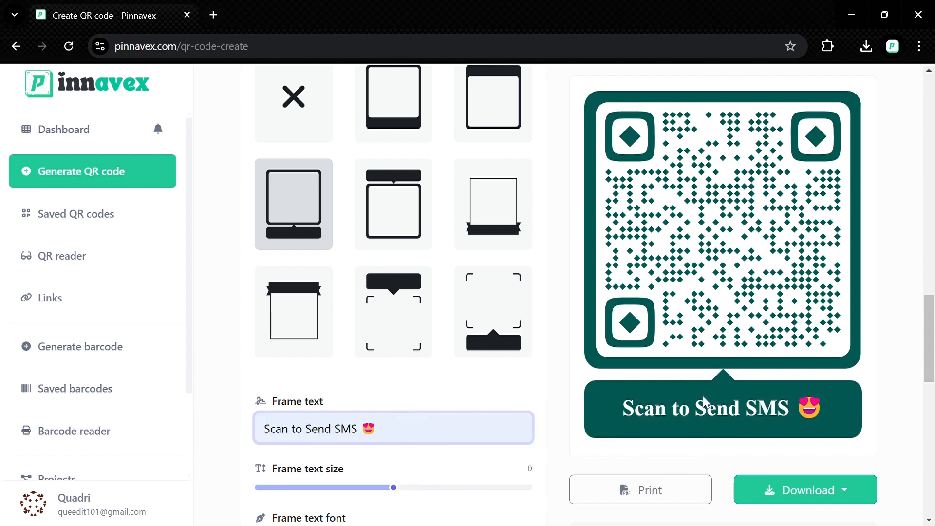
- Show the 'Scan to Send SMS 😍' frame label in the Arial font
drag(932, 329, 933, 361)
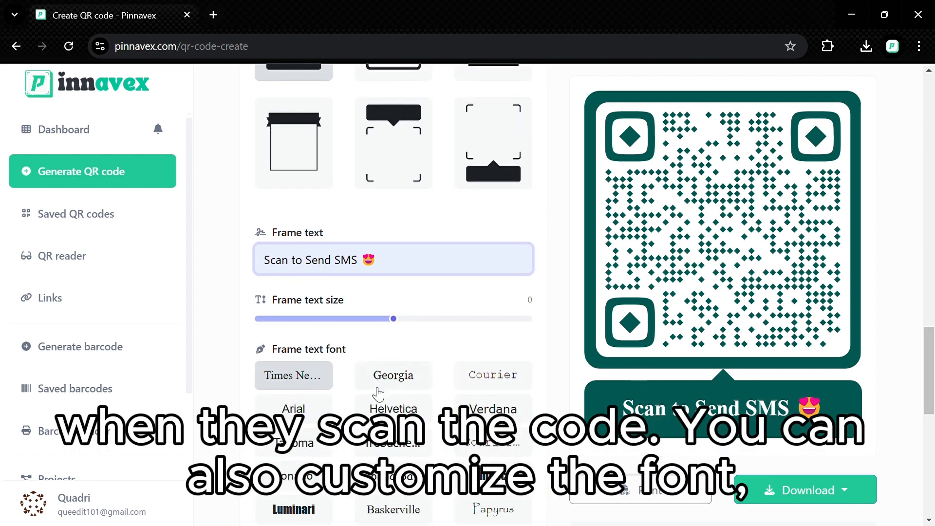
click(310, 412)
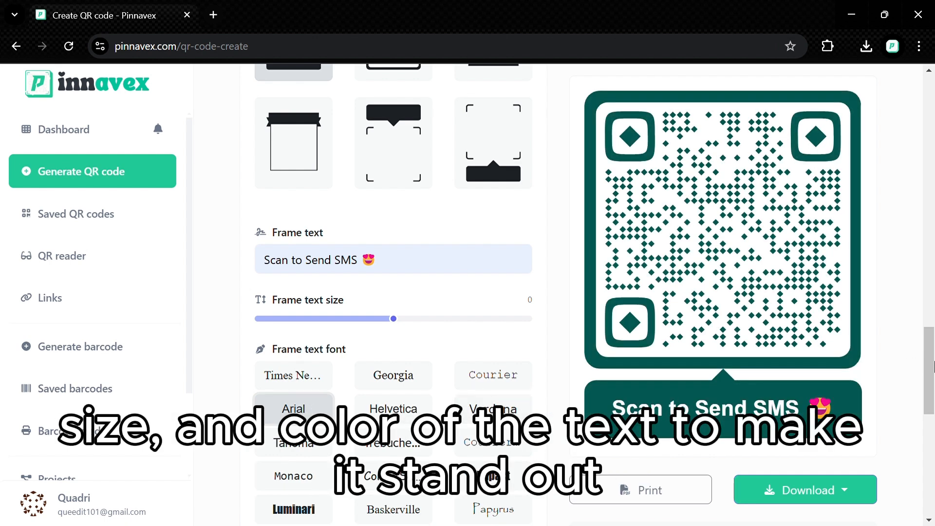
drag(933, 368, 933, 426)
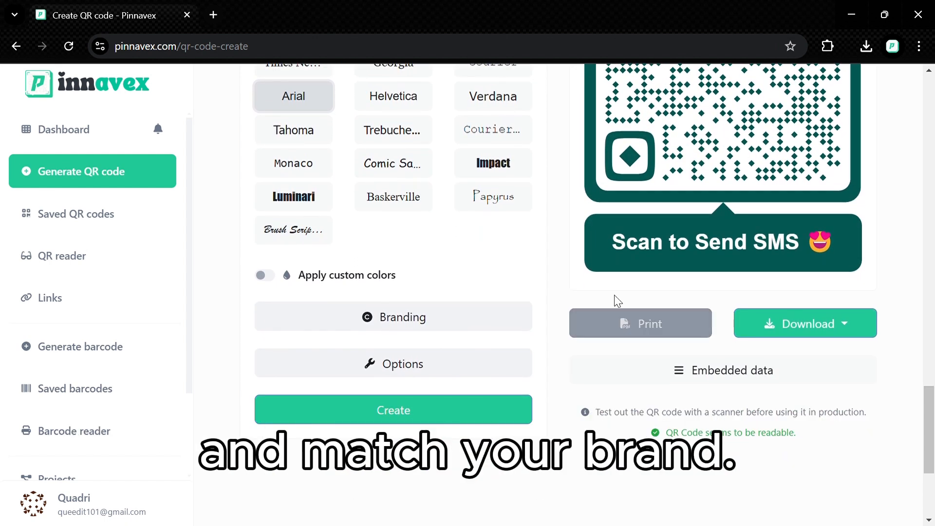
- Under Branding, add P vavicon.png as the centre logo and set its logo size to 19
click(392, 317)
scroll(392, 326, down, 4)
scroll(933, 317, up, 7)
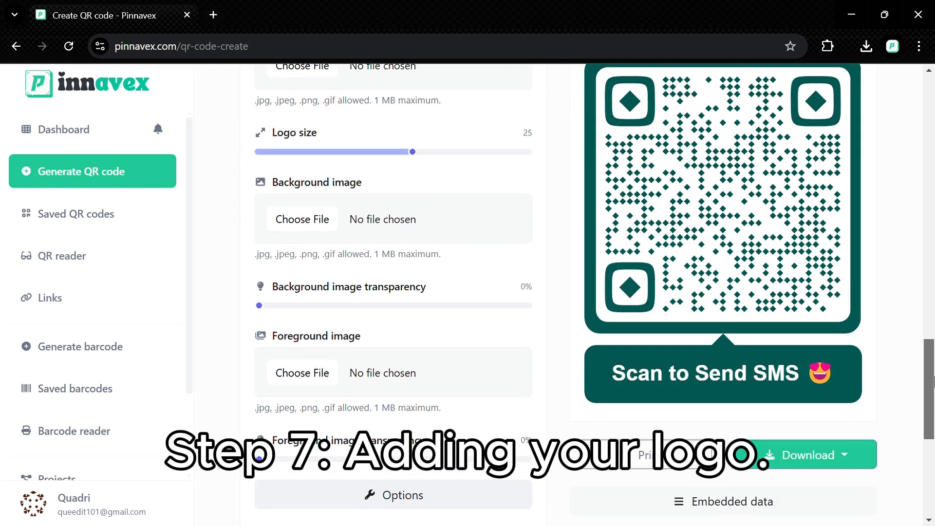
scroll(933, 403, down, 2)
drag(934, 404, 934, 390)
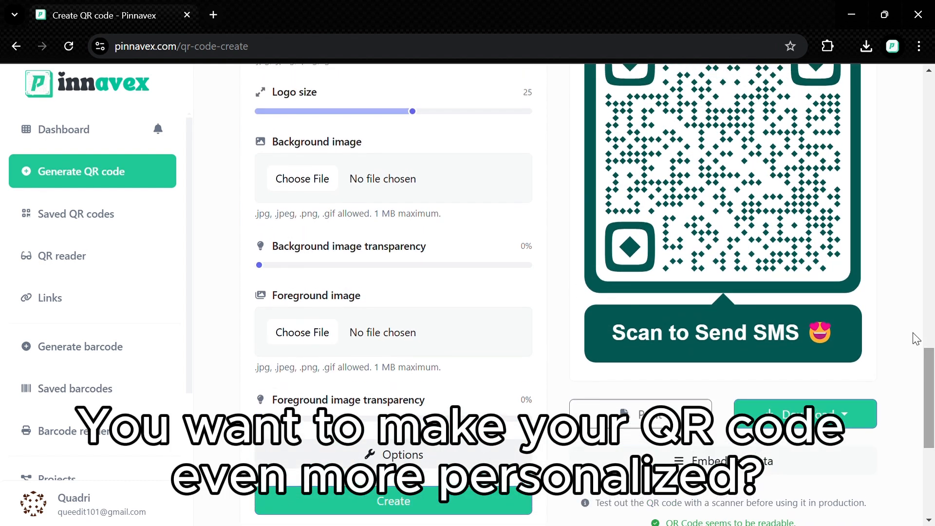
scroll(916, 338, up, 5)
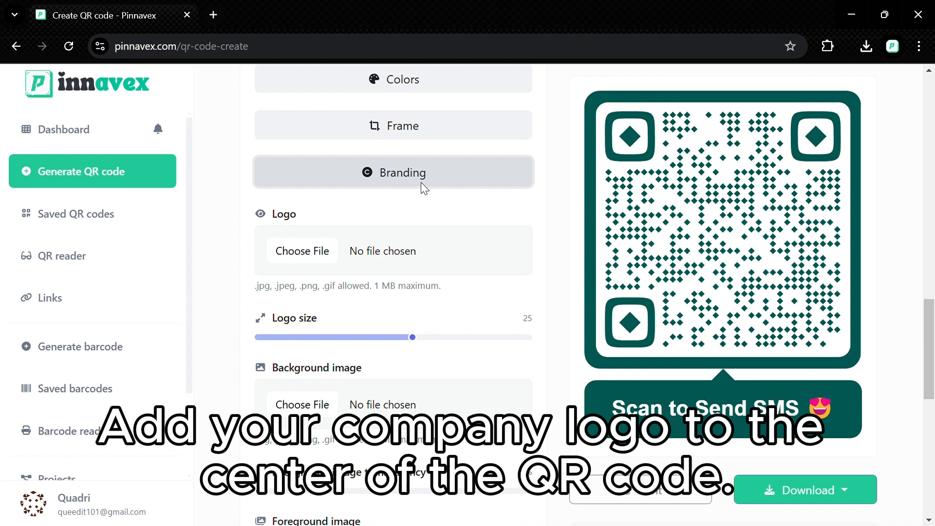
click(307, 261)
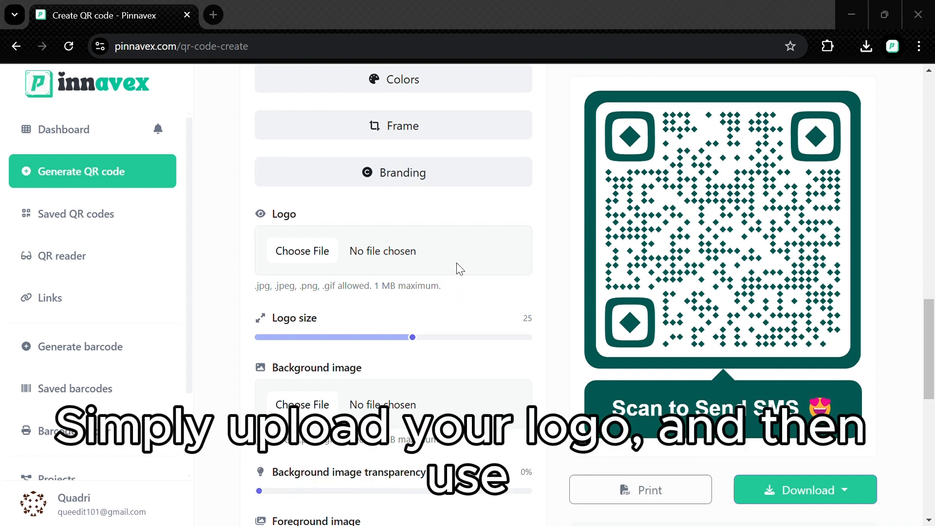
double_click(262, 245)
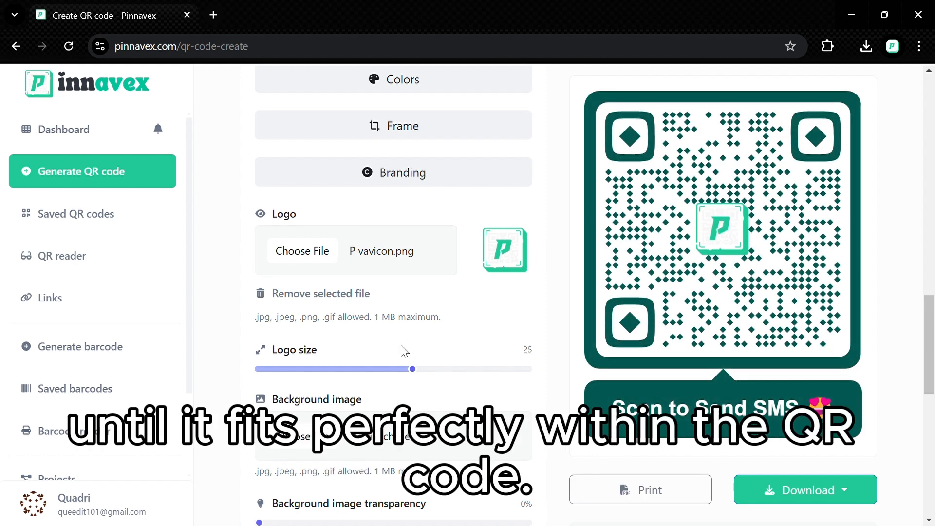
click(481, 369)
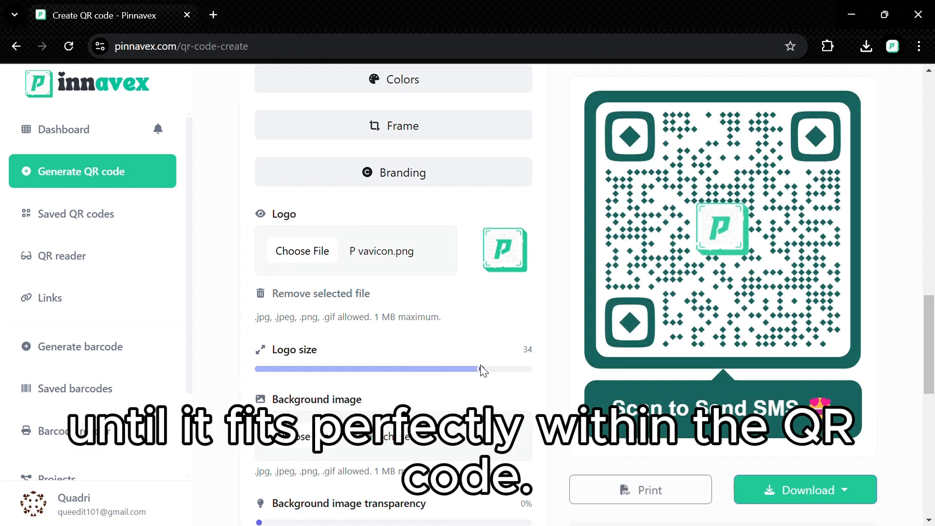
drag(481, 370, 444, 370)
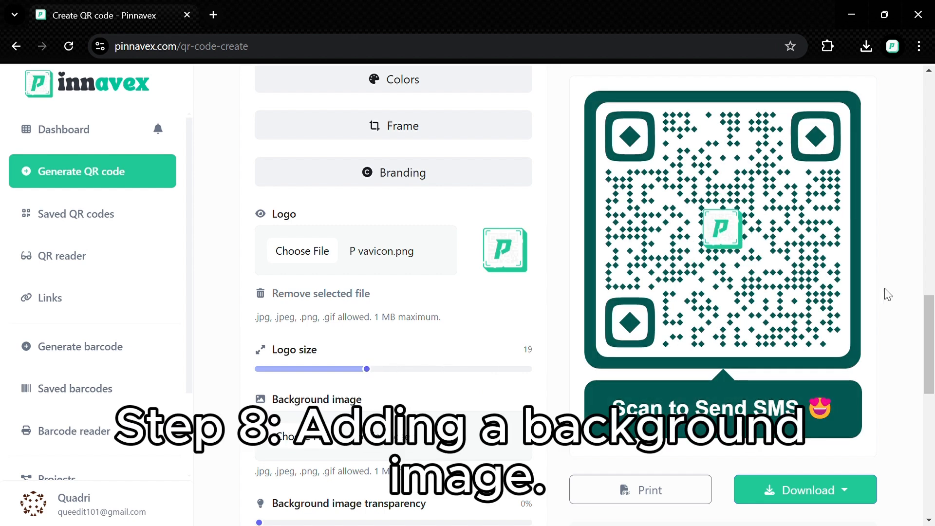
- Choose P vavicon.png under Background image and set its transparency slider to 60%
scroll(781, 234, down, 3)
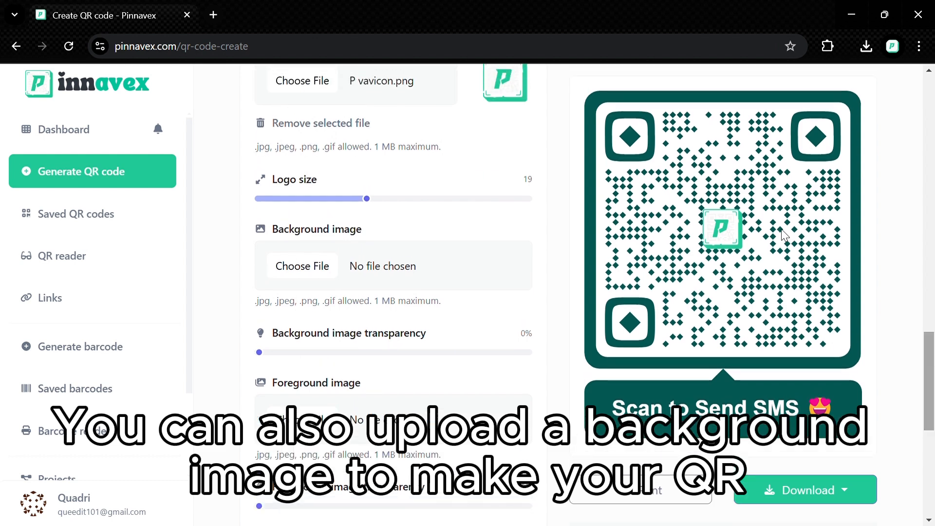
click(310, 268)
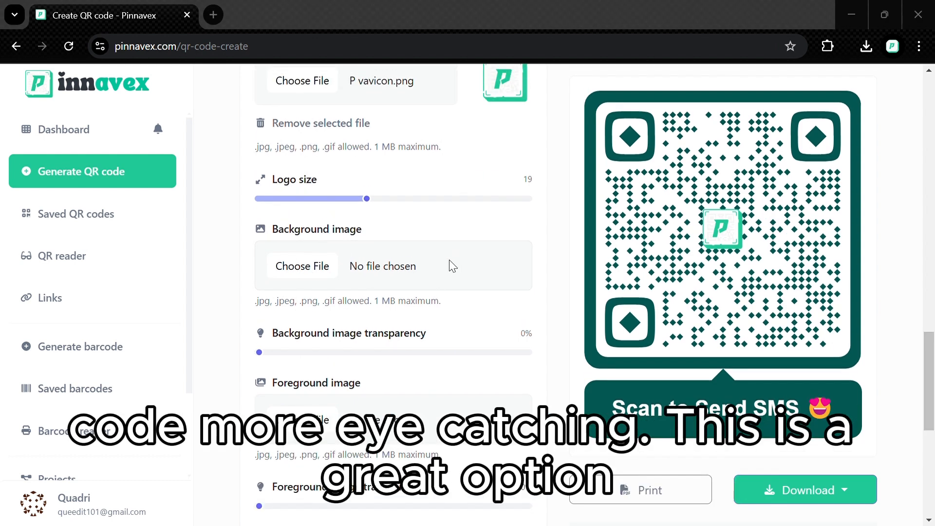
double_click(286, 225)
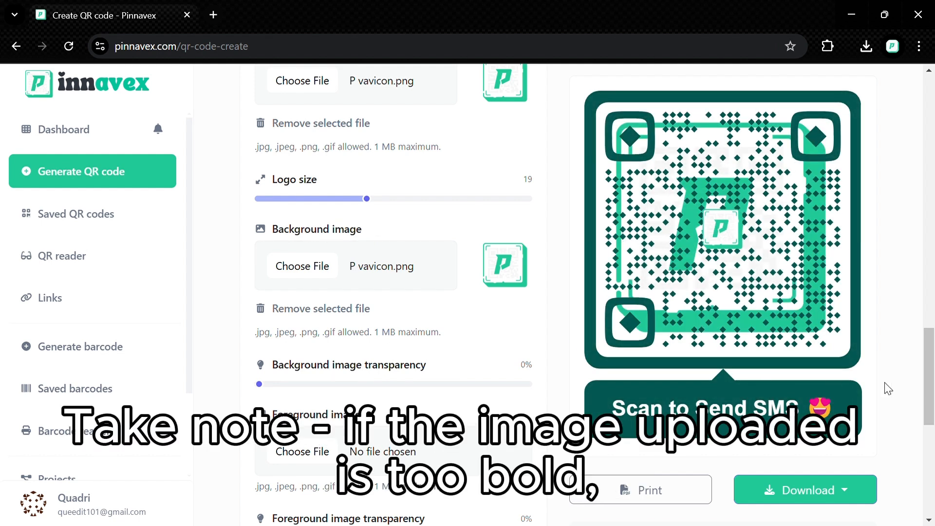
scroll(887, 388, down, 3)
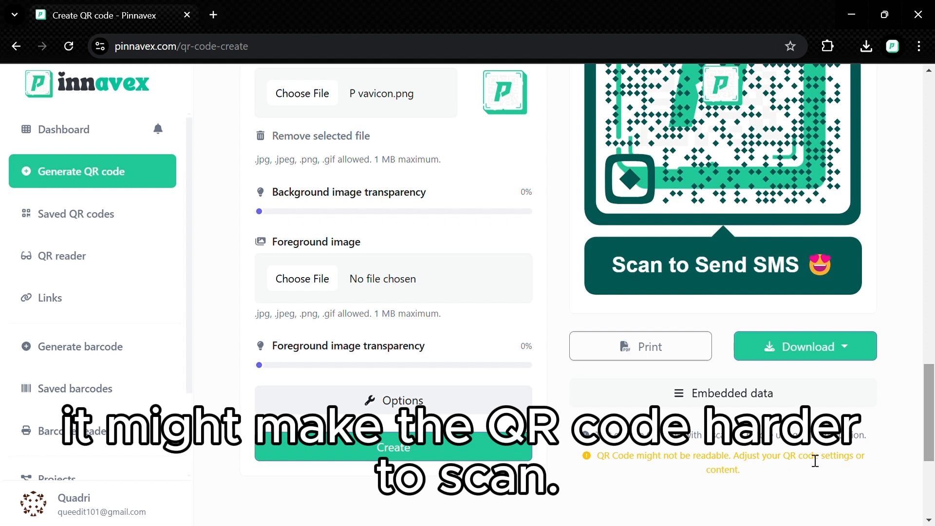
click(357, 212)
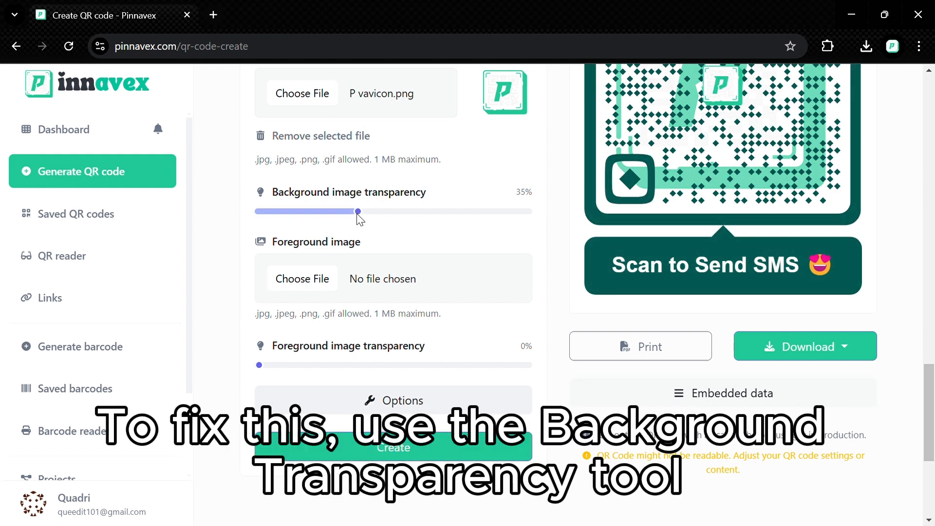
click(425, 213)
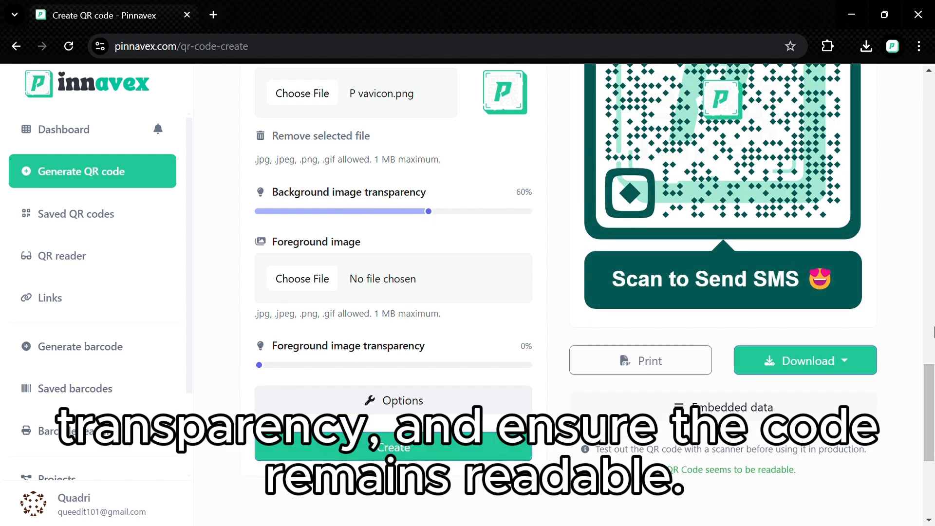
scroll(711, 279, up, 2)
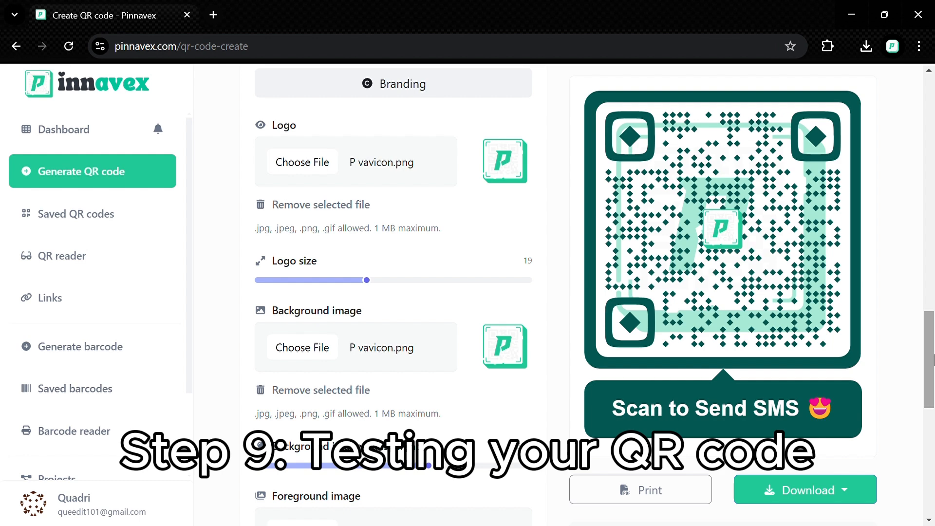
- Remove the selected background image file and collapse the logo and image settings
drag(934, 359, 934, 348)
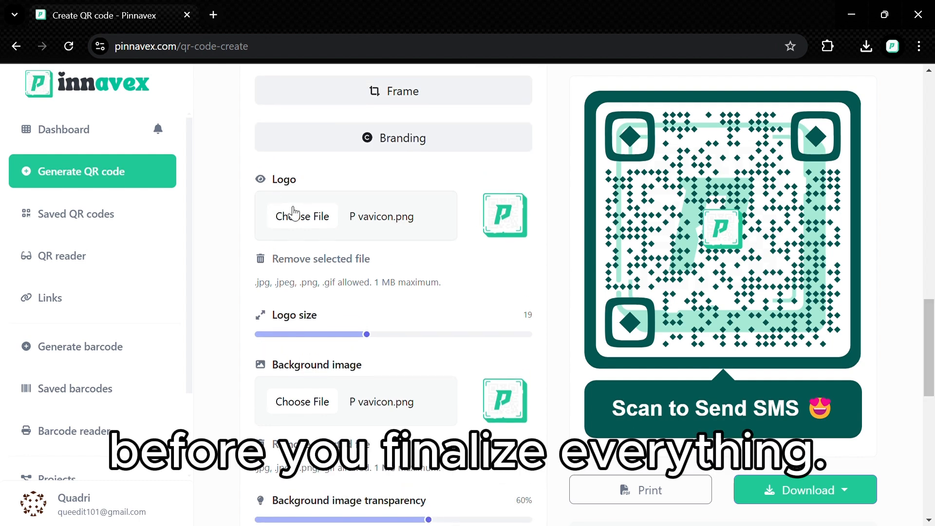
click(336, 444)
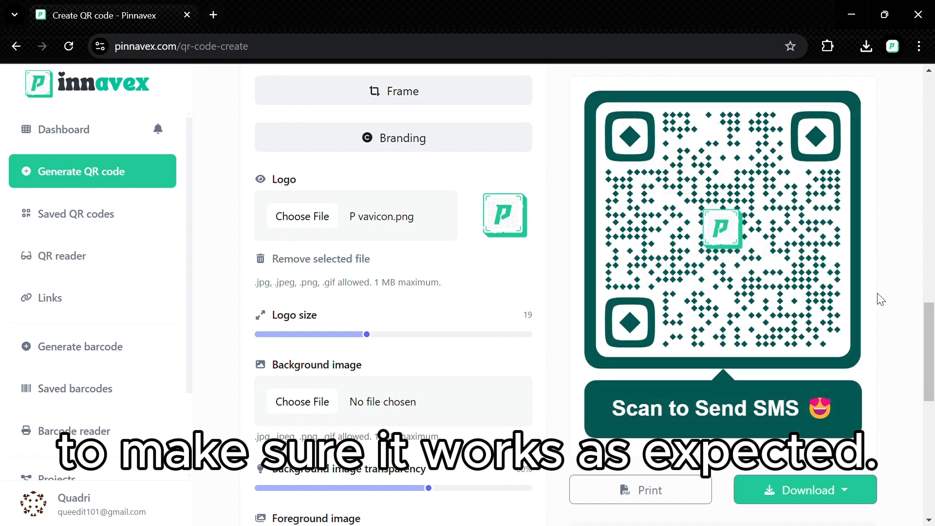
drag(930, 350, 928, 306)
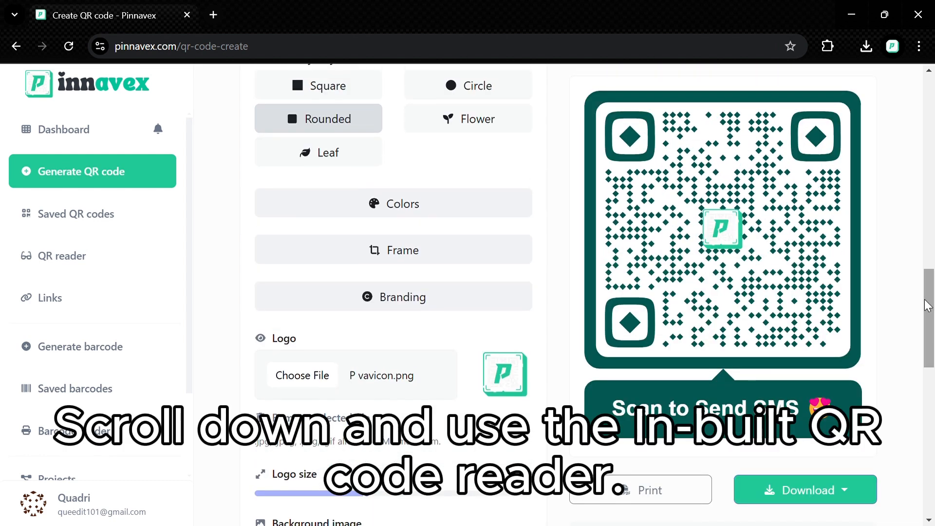
click(495, 298)
mouse_move(929, 392)
mouse_down()
mouse_move(931, 401)
mouse_move(930, 345)
mouse_move(929, 390)
mouse_up()
- Check the readability message, then switch the site to dark mode and back to light mode
scroll(909, 468, down, 2)
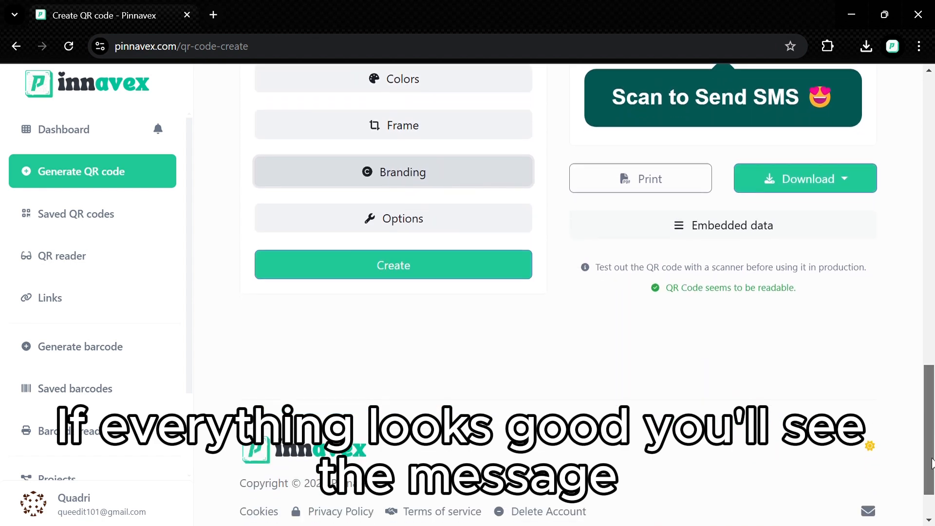
scroll(912, 341, up, 7)
scroll(912, 341, down, 9)
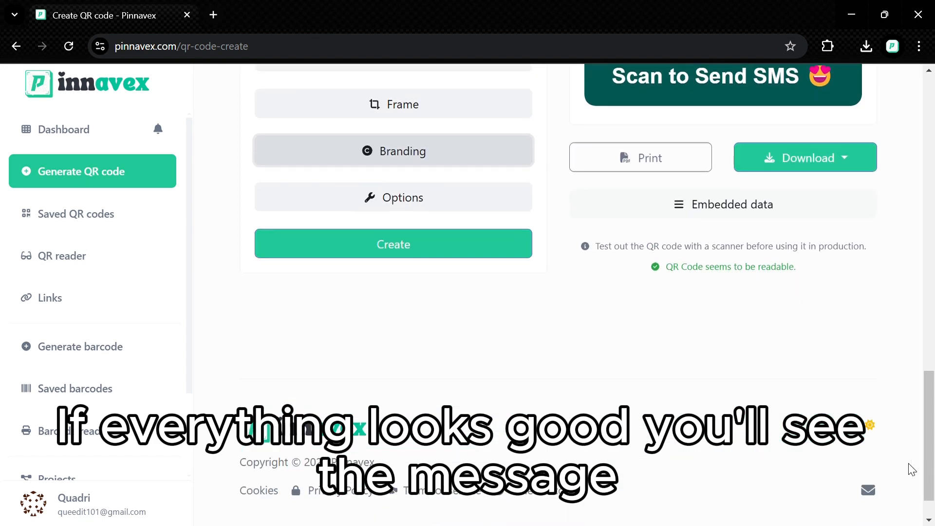
click(870, 426)
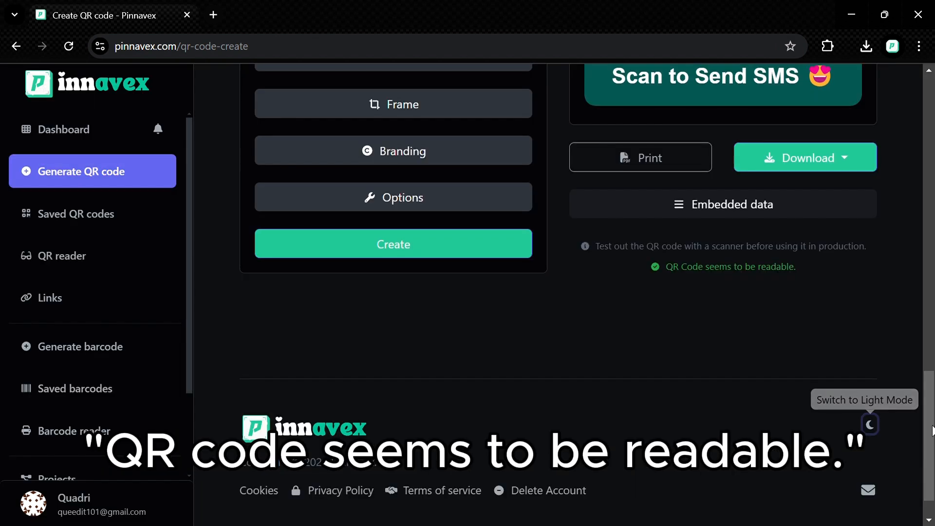
drag(929, 439, 913, 451)
scroll(913, 455, down, 2)
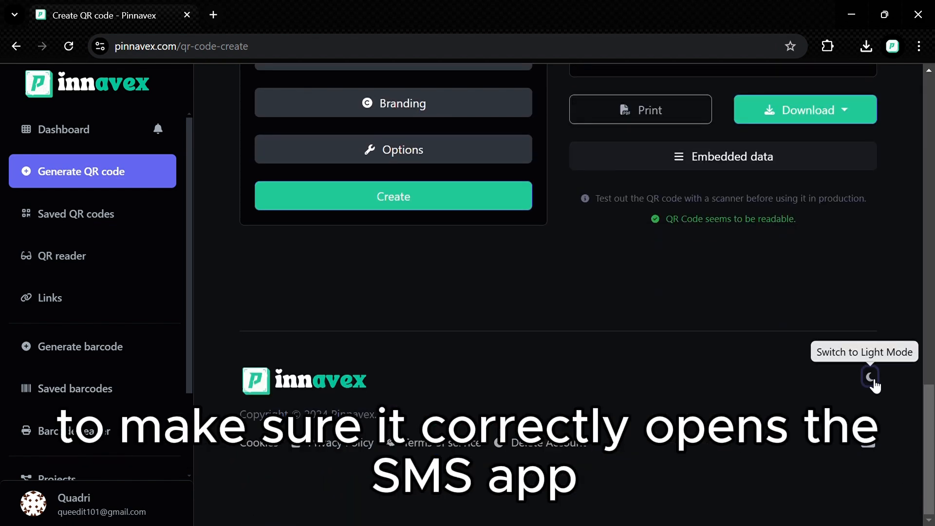
click(870, 377)
- Create the SMS Testing QR code, bringing up its Edit QR code page with a success banner
mouse_move(931, 404)
mouse_down()
mouse_move(930, 214)
mouse_move(933, 316)
mouse_move(915, 400)
mouse_up()
scroll(563, 376, down, 2)
click(441, 232)
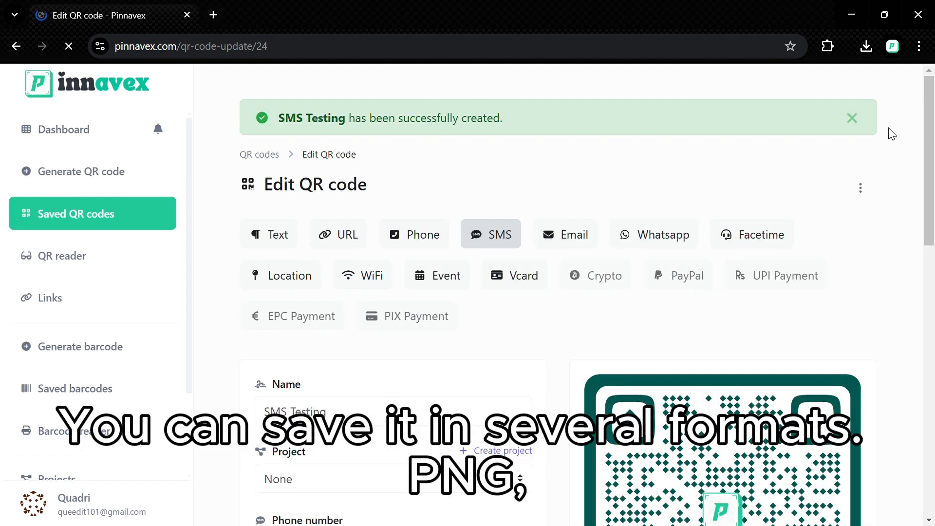
drag(930, 131, 929, 48)
- Navigate from the Dashboard to the Saved QR codes list
click(87, 130)
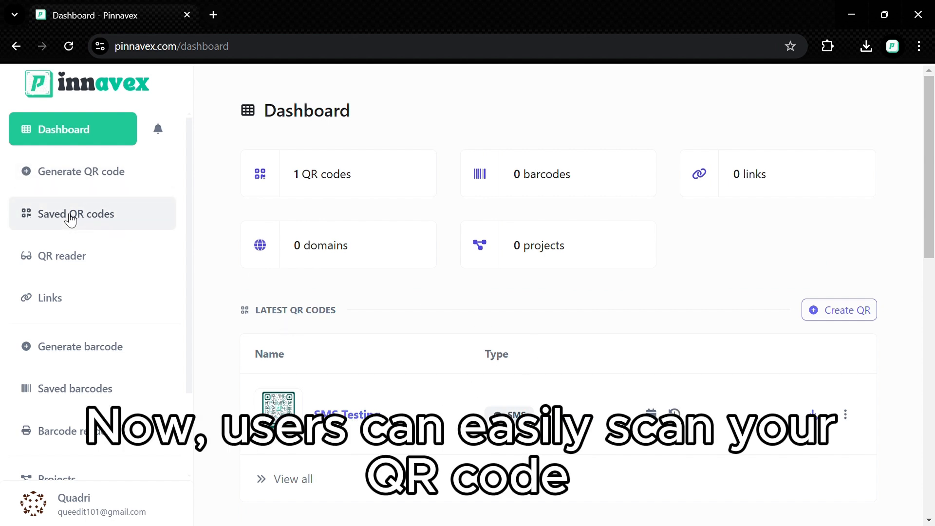
click(99, 215)
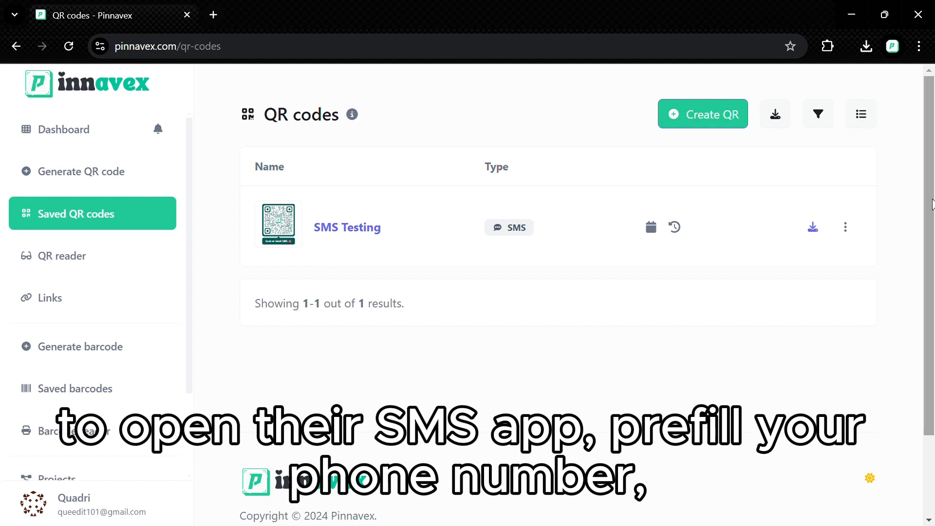
scroll(912, 215, down, 2)
click(878, 452)
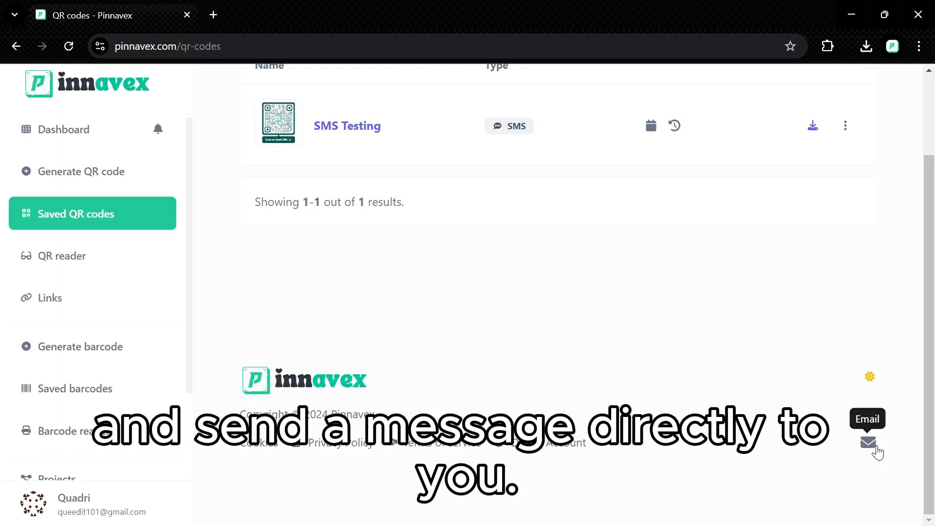
scroll(927, 341, up, 2)
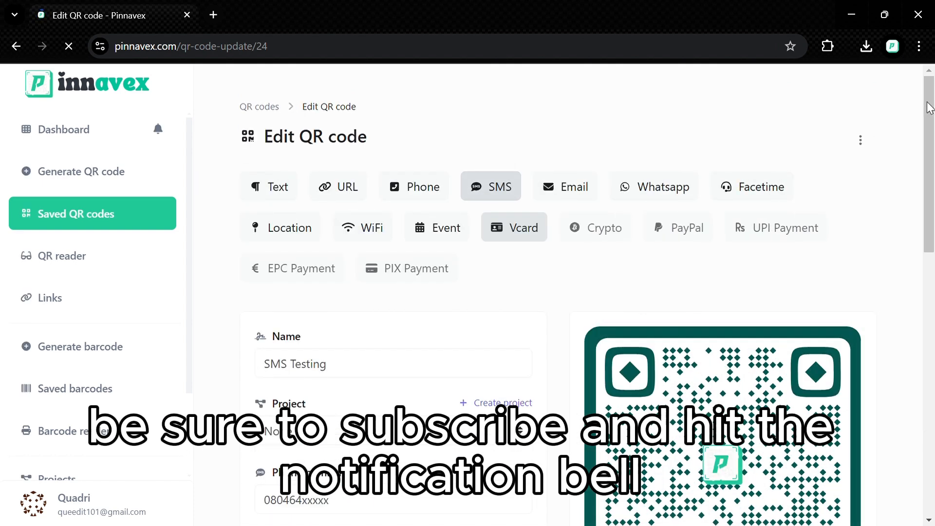
- Download the SMS Testing QR code as a PNG
drag(931, 107, 930, 300)
click(820, 290)
click(840, 358)
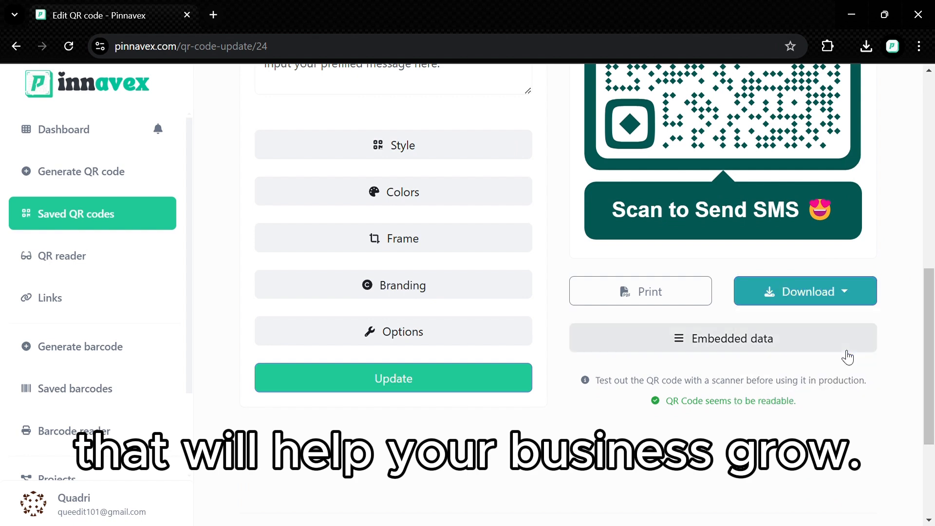